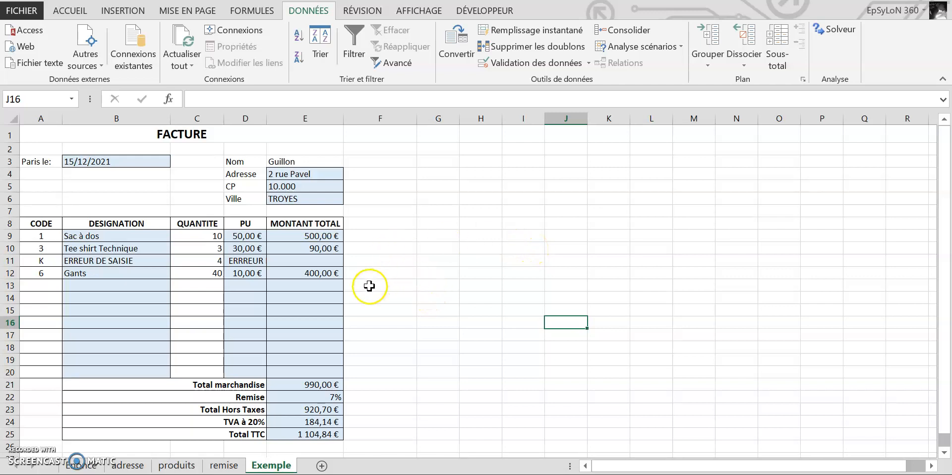
pyautogui.click(402, 269)
pyautogui.click(483, 289)
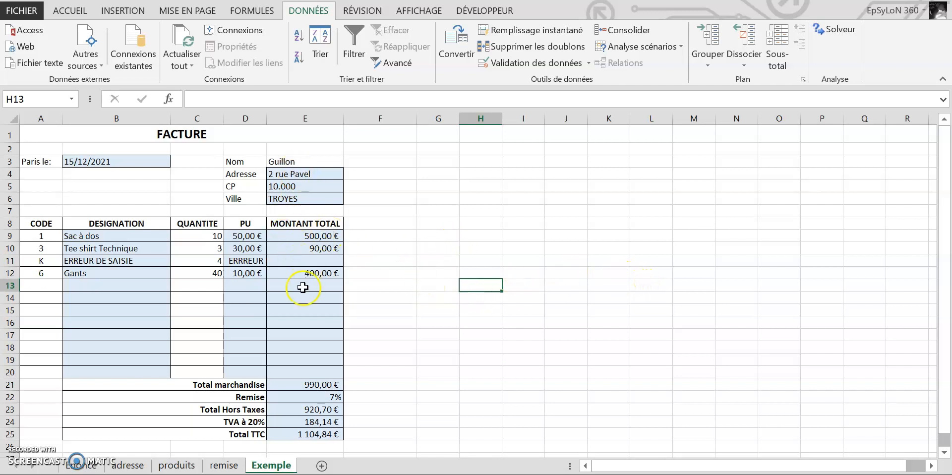
# Step: Fill the invoice date cell B3 and the customer name cell E3 with light orange
pyautogui.click(78, 164)
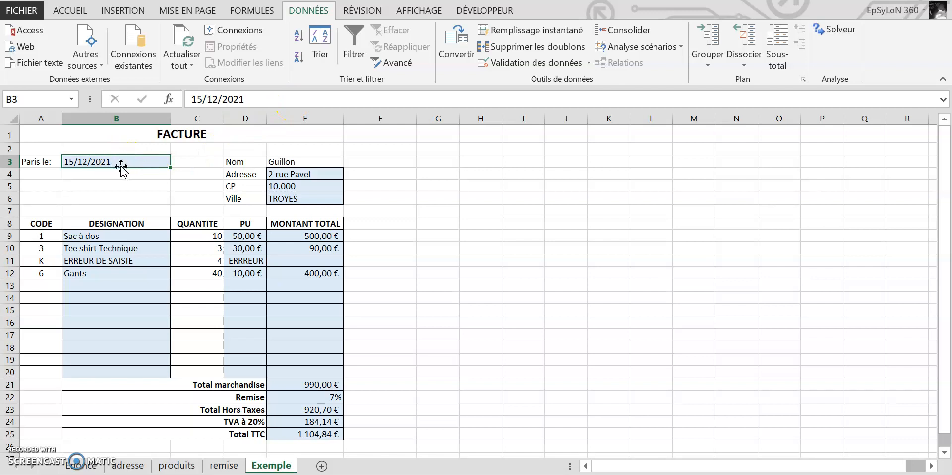
pyautogui.click(75, 10)
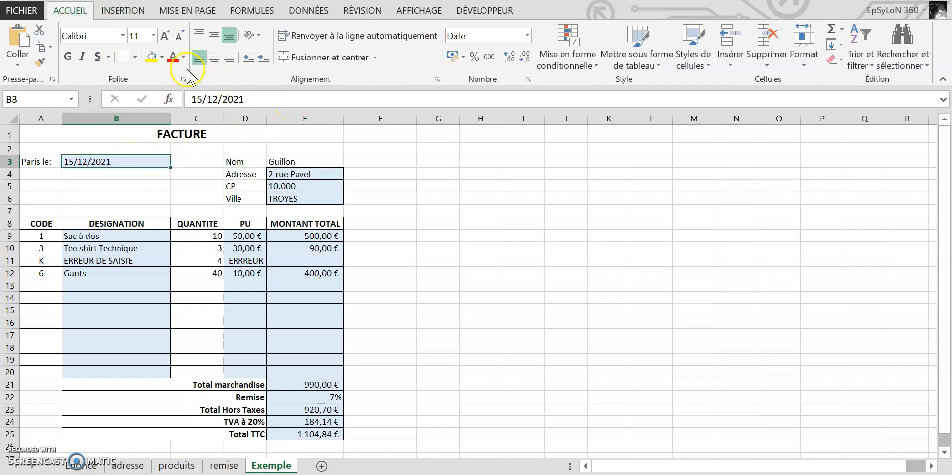
pyautogui.click(162, 57)
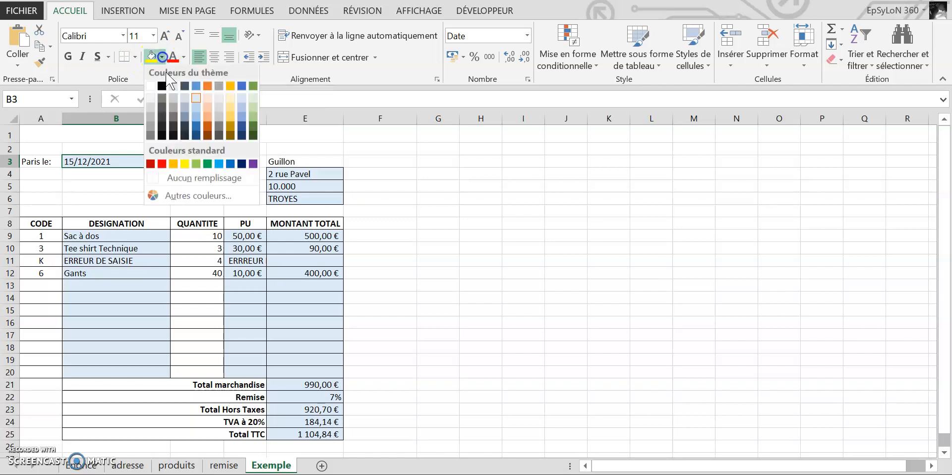
pyautogui.click(209, 119)
pyautogui.click(289, 159)
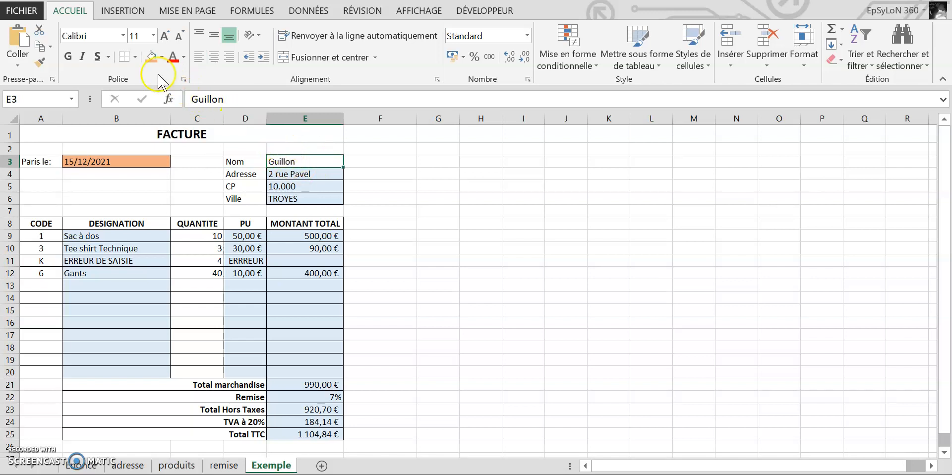
pyautogui.click(151, 56)
# Step: Examine the lookup formulas in E4:E6 that fill the customer's address, postal code and city from the name in E3
pyautogui.click(307, 174)
pyautogui.click(310, 186)
pyautogui.click(318, 197)
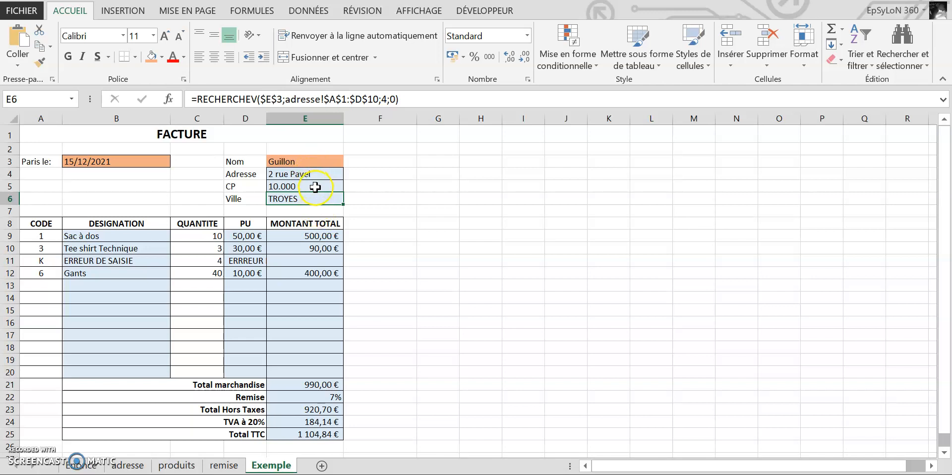
pyautogui.click(317, 186)
pyautogui.click(312, 174)
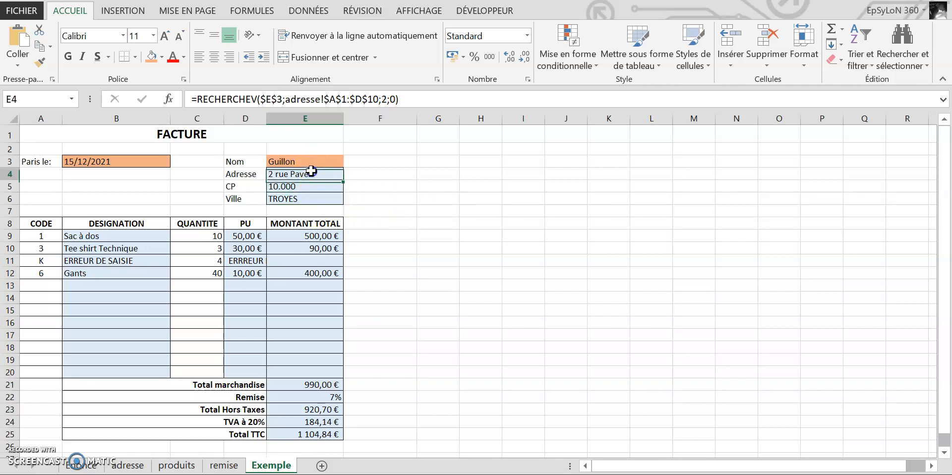
pyautogui.click(396, 185)
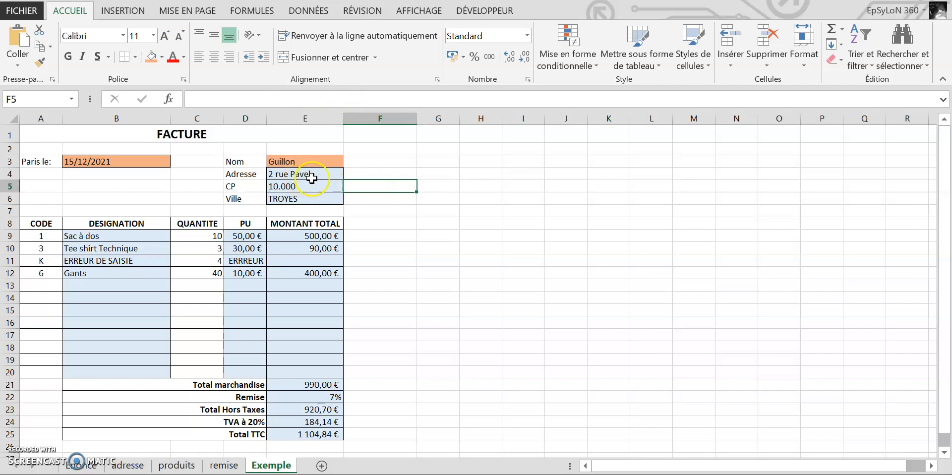
pyautogui.click(334, 179)
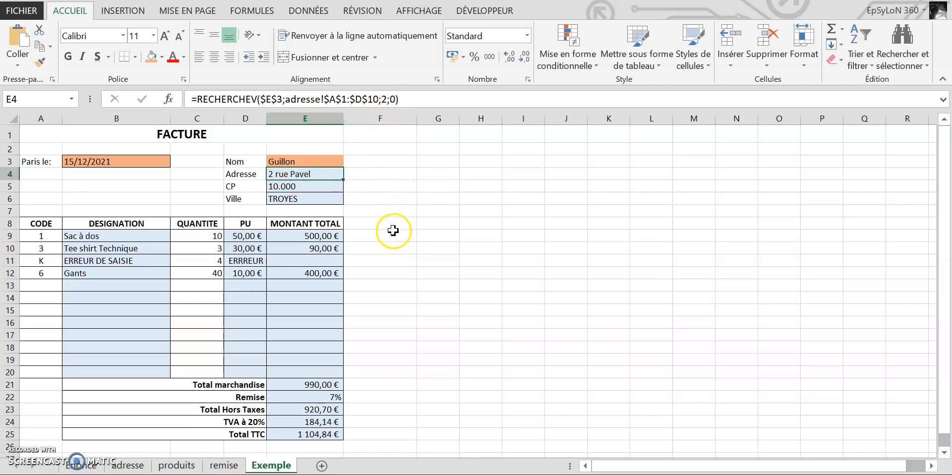
pyautogui.click(378, 222)
pyautogui.click(298, 153)
pyautogui.click(301, 178)
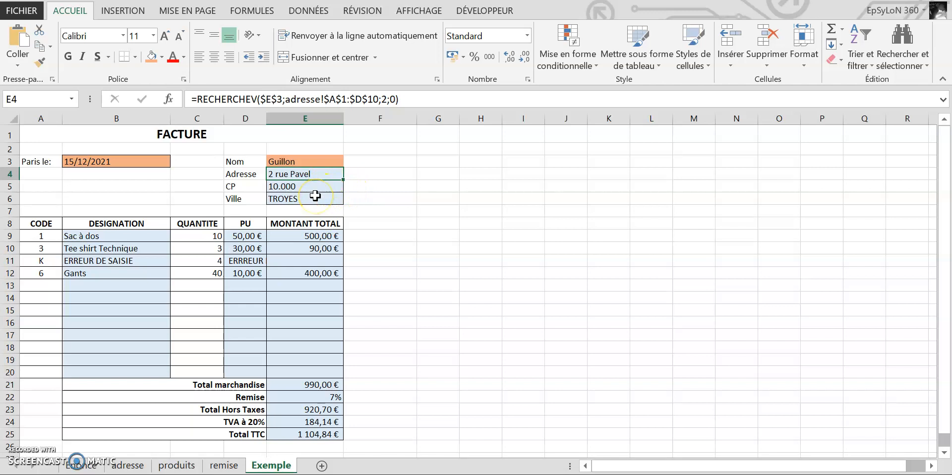
pyautogui.moveTo(299, 176); pyautogui.dragTo(302, 203)
pyautogui.click(366, 194)
pyautogui.click(496, 210)
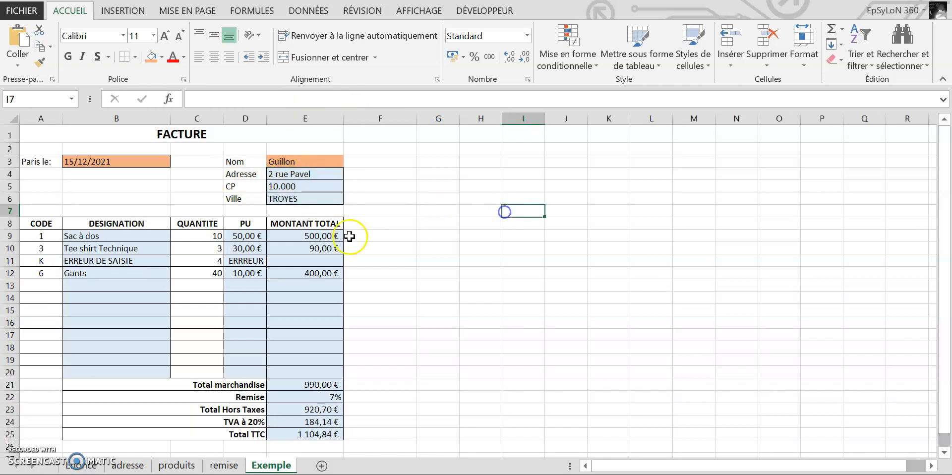
# Step: Examine the formulas in the invoice table's DESIGNATION, PU and MONTANT TOTAL columns and the code and quantity cells they rely on
pyautogui.click(101, 236)
pyautogui.moveTo(102, 236); pyautogui.dragTo(112, 382)
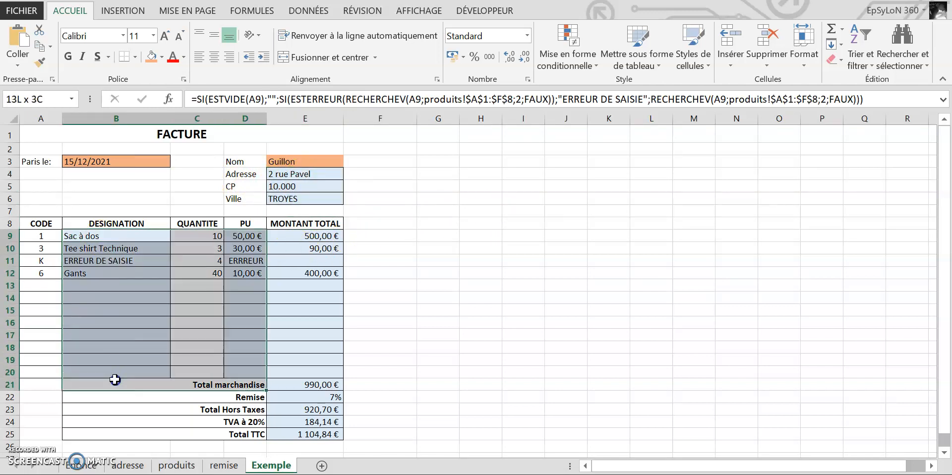
pyautogui.click(166, 335)
pyautogui.click(119, 267)
pyautogui.click(115, 321)
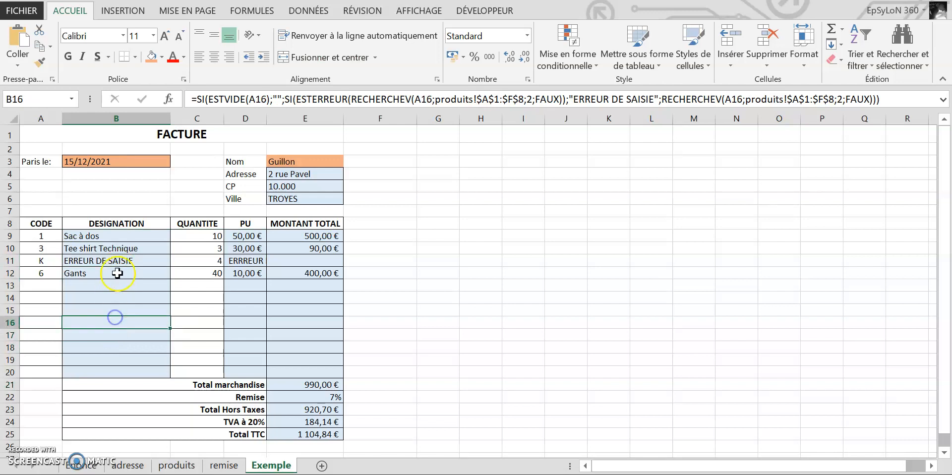
pyautogui.click(249, 238)
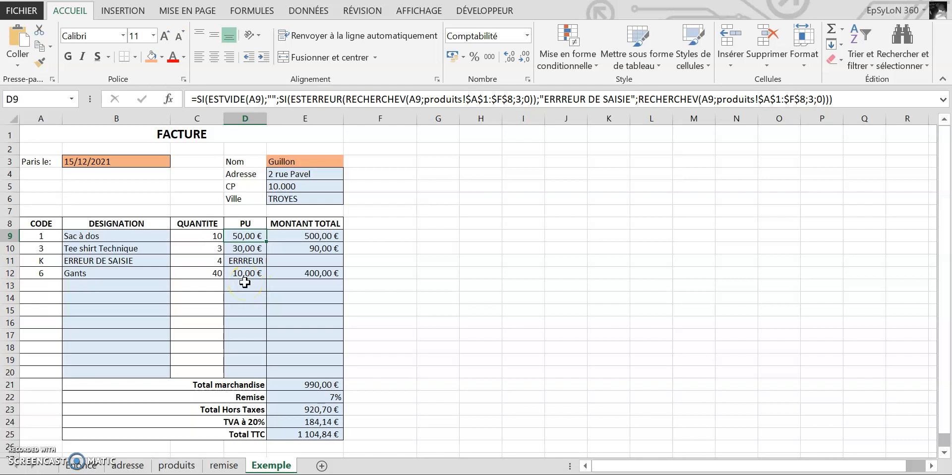
pyautogui.click(44, 237)
pyautogui.click(211, 236)
pyautogui.click(245, 237)
pyautogui.click(299, 236)
pyautogui.moveTo(343, 241); pyautogui.dragTo(342, 327)
pyautogui.click(491, 342)
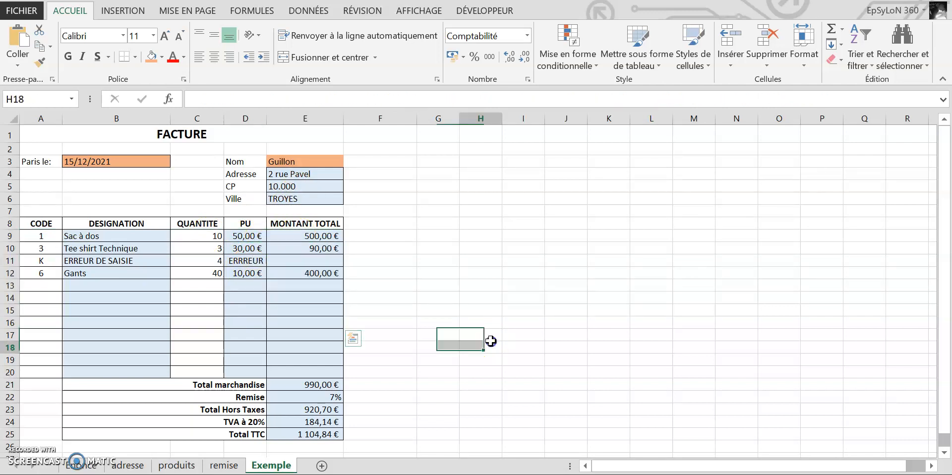
# Step: Fill the CODE input cells A9:A20 with the same light orange as the date and name cells
pyautogui.click(110, 162)
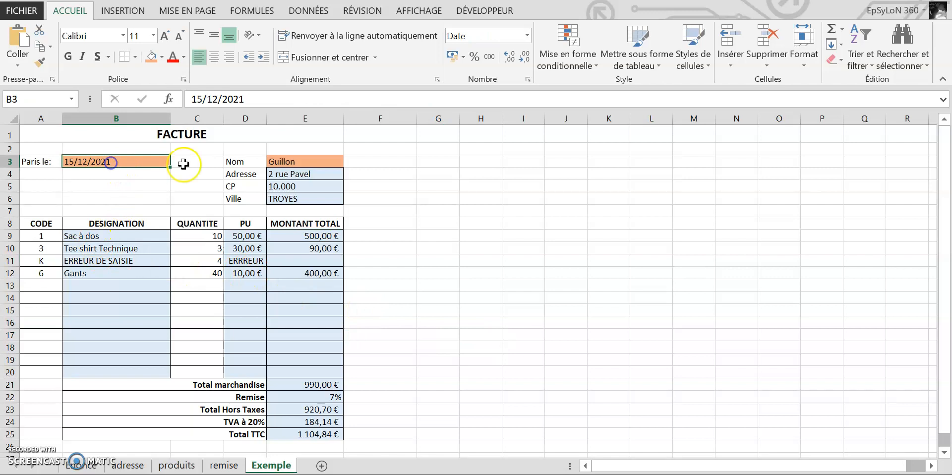
pyautogui.click(314, 162)
pyautogui.moveTo(47, 237); pyautogui.dragTo(47, 384)
pyautogui.click(47, 312)
pyautogui.moveTo(41, 237); pyautogui.dragTo(47, 374)
pyautogui.click(150, 56)
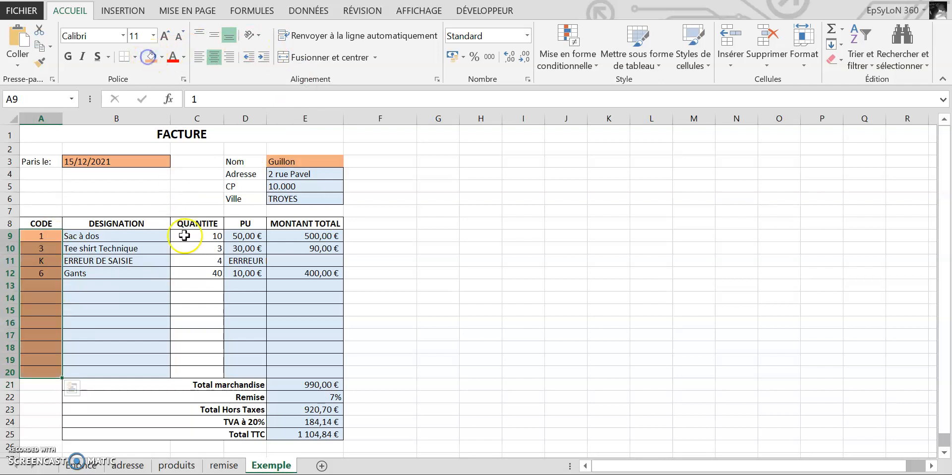
# Step: Apply the light orange fill to the QUANTITE input cells C9:C20
pyautogui.click(207, 245)
pyautogui.moveTo(206, 233); pyautogui.dragTo(190, 377)
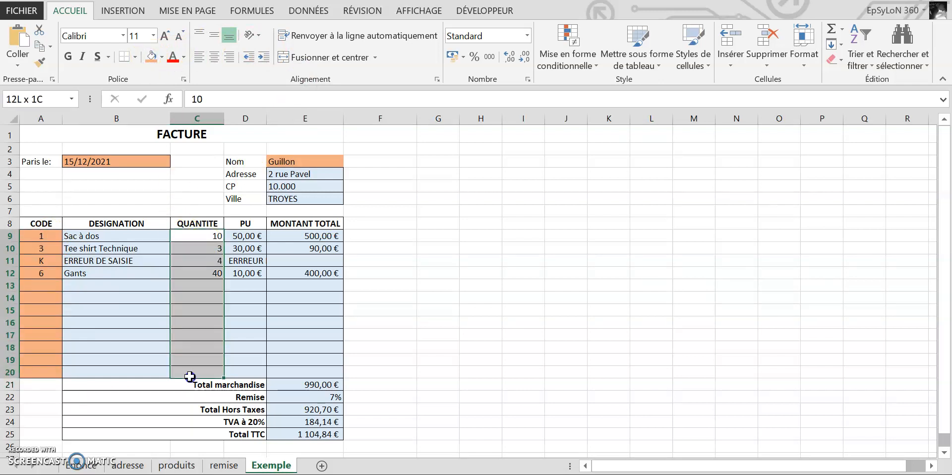
pyautogui.click(150, 56)
pyautogui.click(460, 287)
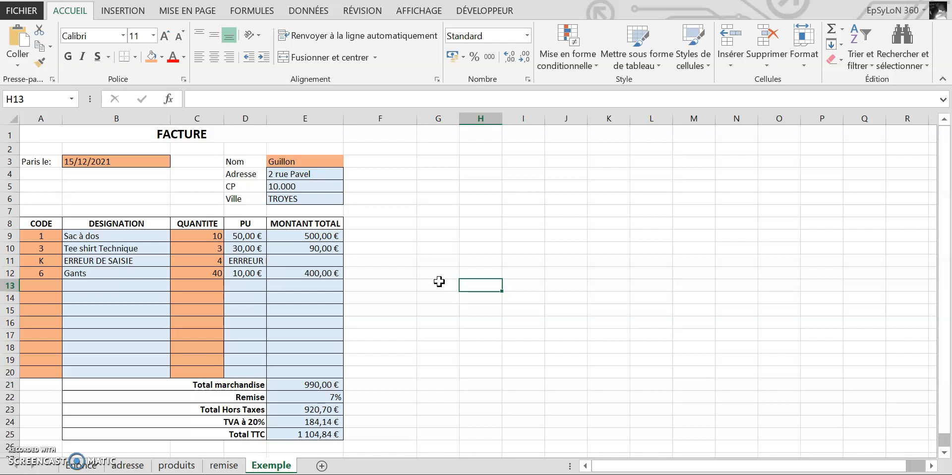
# Step: Unlock the date cell B3 by turning off Verrouillée in its cell protection format
pyautogui.click(128, 162)
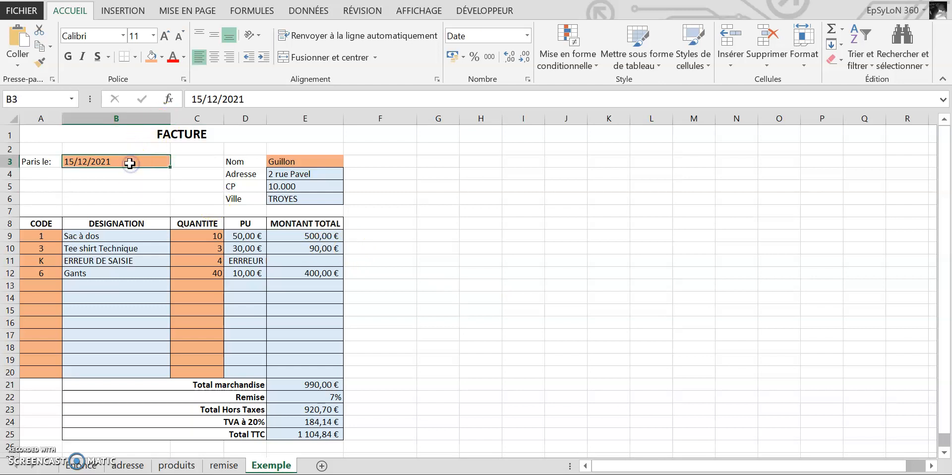
pyautogui.rightClick(128, 162)
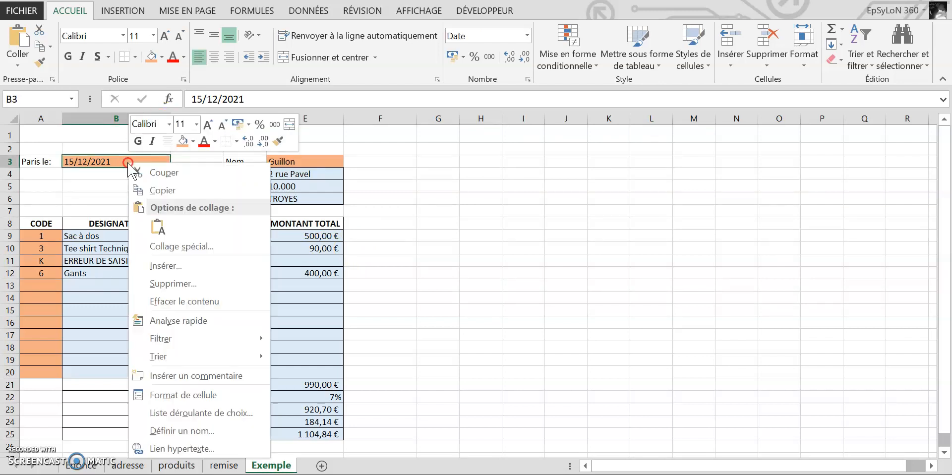
pyautogui.click(191, 395)
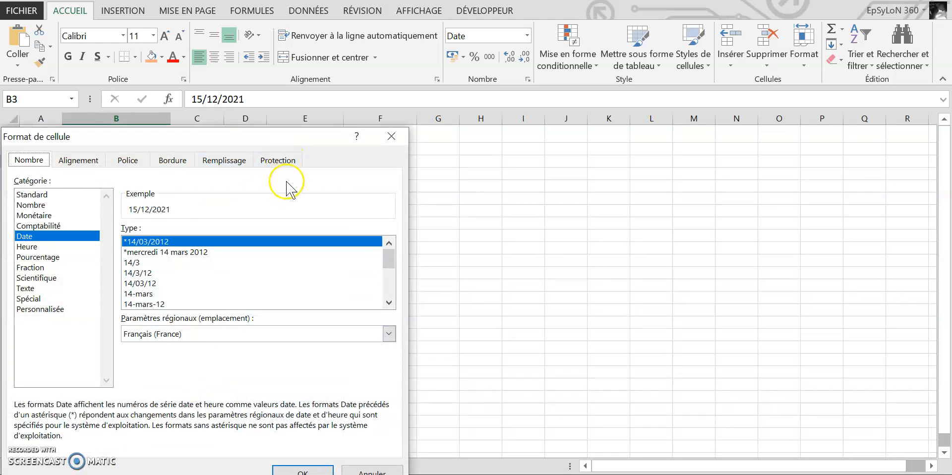
pyautogui.click(277, 160)
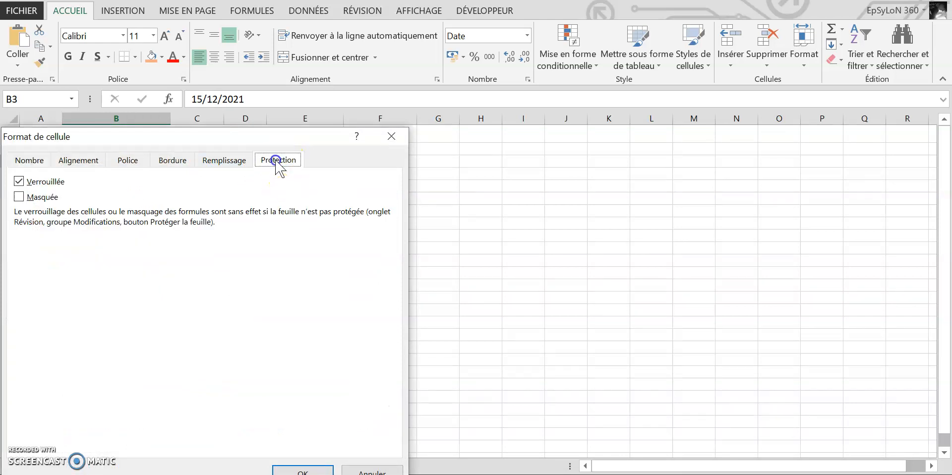
pyautogui.click(18, 182)
pyautogui.moveTo(198, 132); pyautogui.dragTo(223, 75)
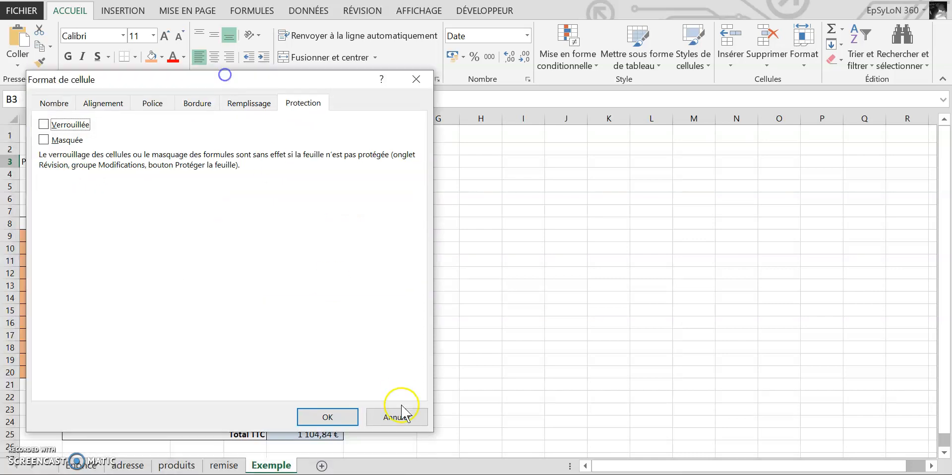
pyautogui.click(341, 419)
# Step: Turn off the Verrouillée protection option for the customer name cell E3
pyautogui.click(304, 161)
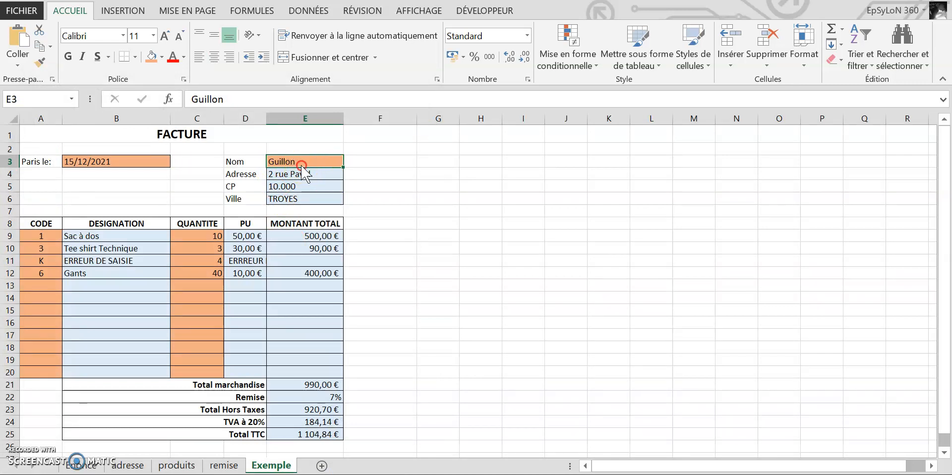
pyautogui.rightClick(292, 158)
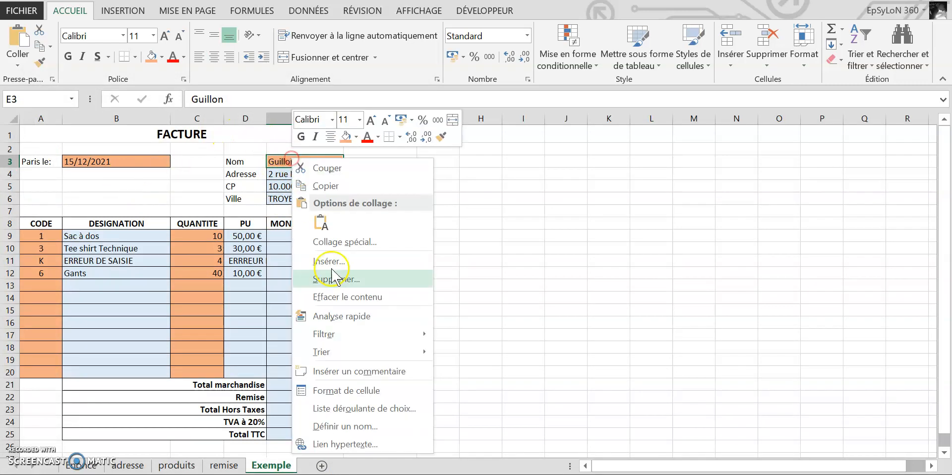
pyautogui.click(340, 391)
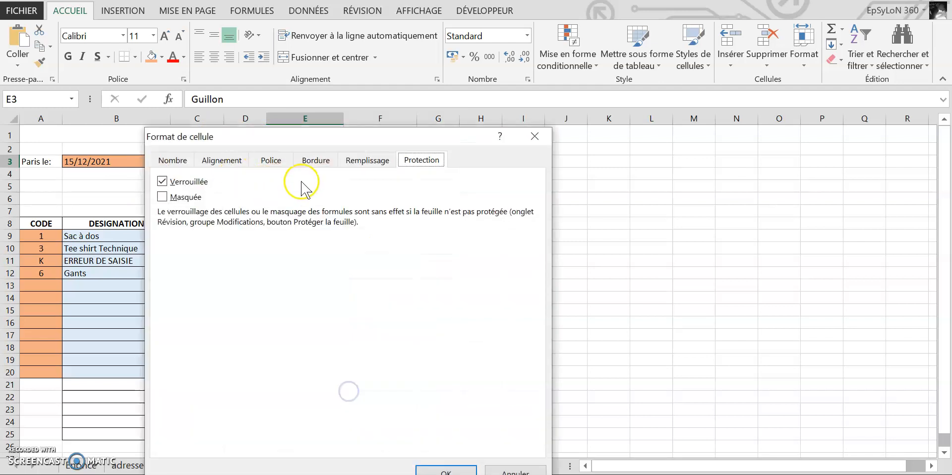
pyautogui.click(162, 182)
pyautogui.click(445, 470)
# Step: Turn off the Verrouillée protection option for the CODE cells A9:A20
pyautogui.moveTo(36, 232); pyautogui.dragTo(42, 373)
pyautogui.rightClick(50, 304)
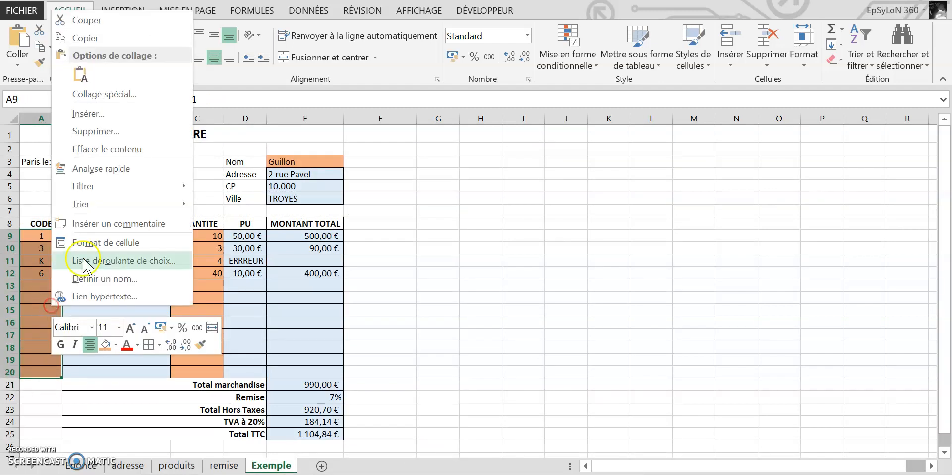
pyautogui.click(104, 243)
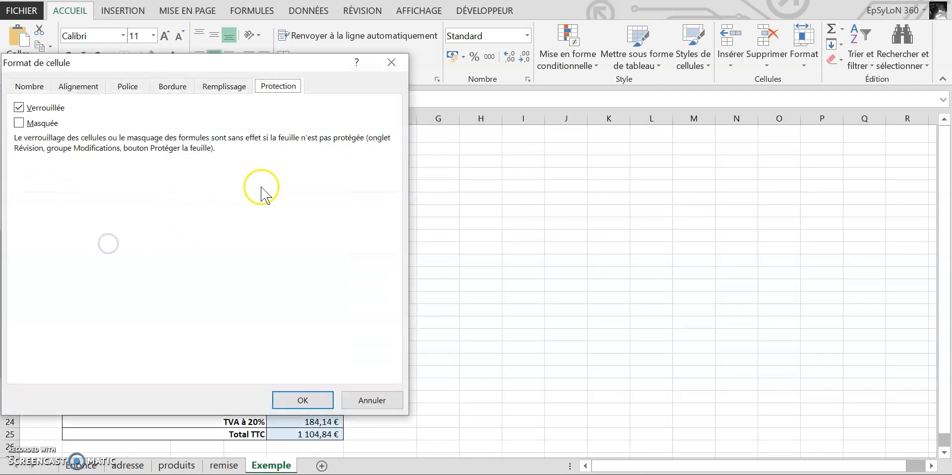
pyautogui.click(19, 108)
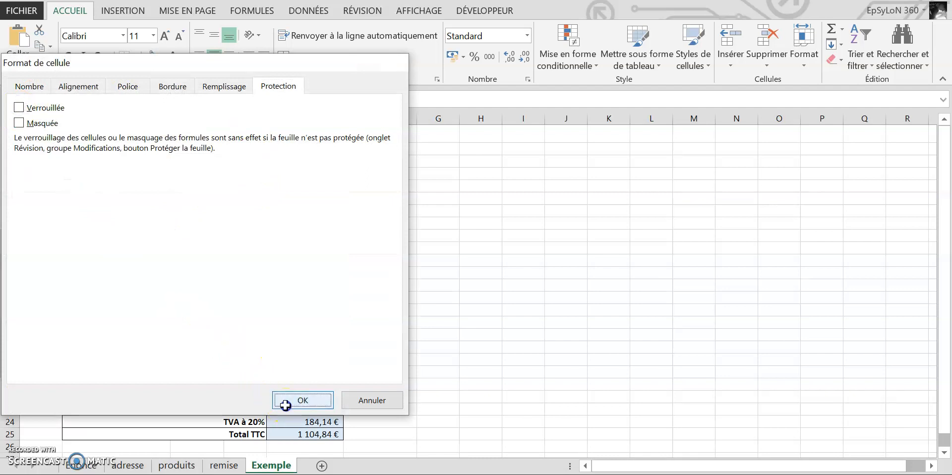
pyautogui.click(286, 406)
# Step: Turn off the Verrouillée protection option for the QUANTITE cells C9:C20
pyautogui.moveTo(204, 235); pyautogui.dragTo(201, 377)
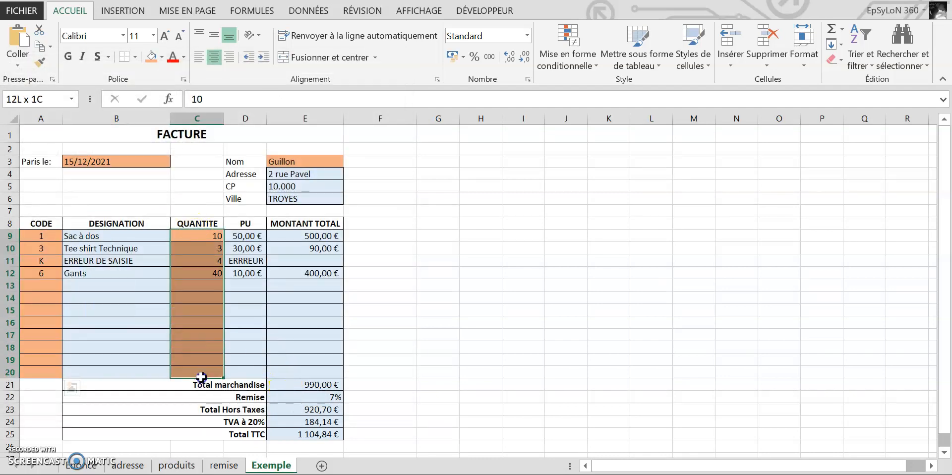
pyautogui.rightClick(206, 250)
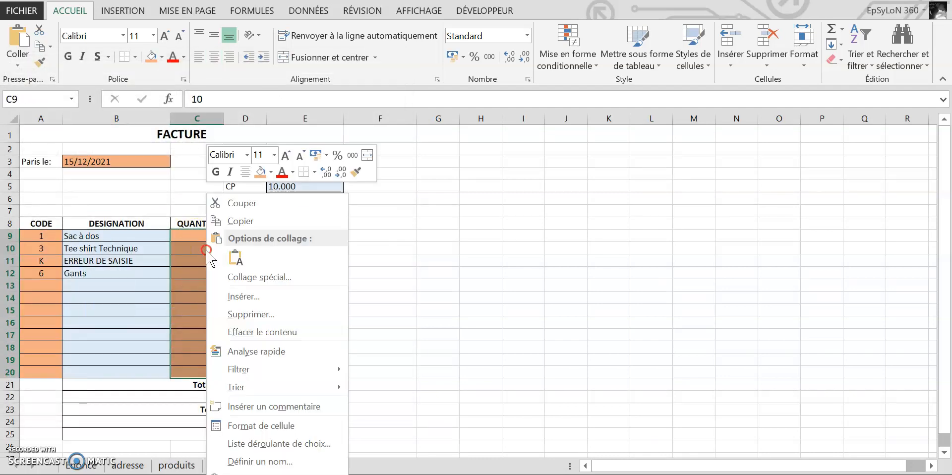
pyautogui.click(250, 426)
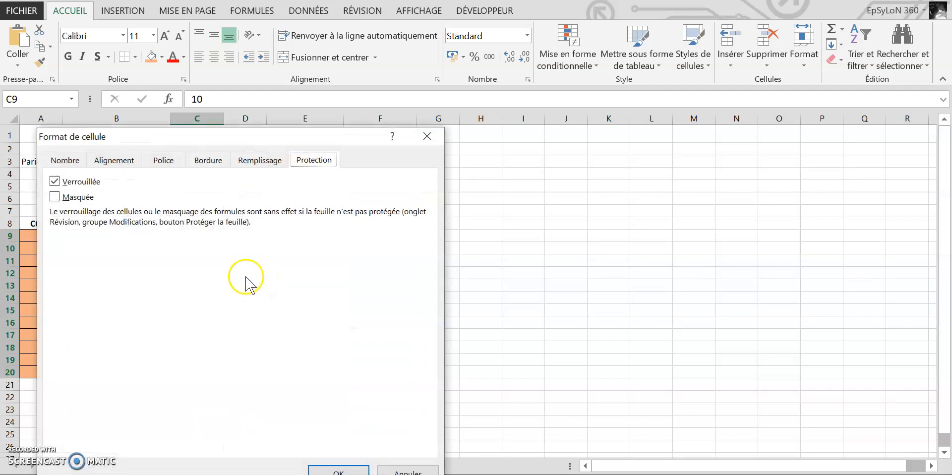
pyautogui.click(55, 182)
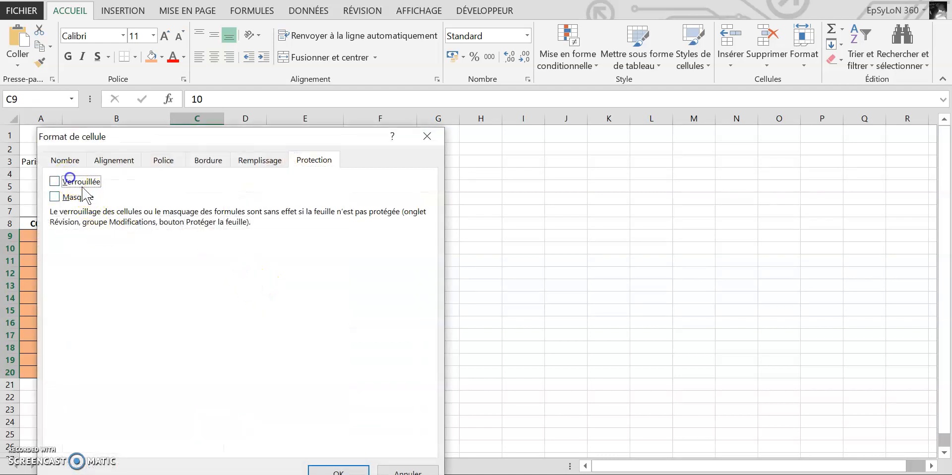
pyautogui.click(345, 472)
pyautogui.click(436, 310)
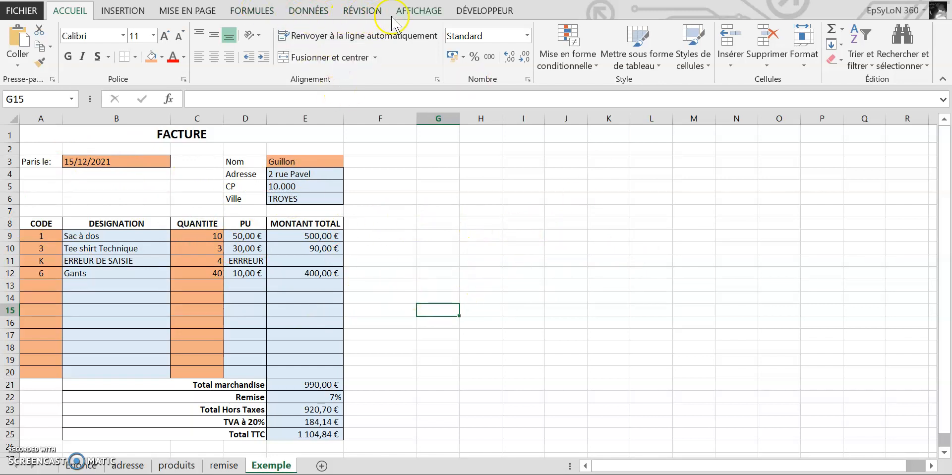
# Step: Protect the Exemple sheet and its locked cells with a password, keeping the default permissions, and confirm the password
pyautogui.click(308, 11)
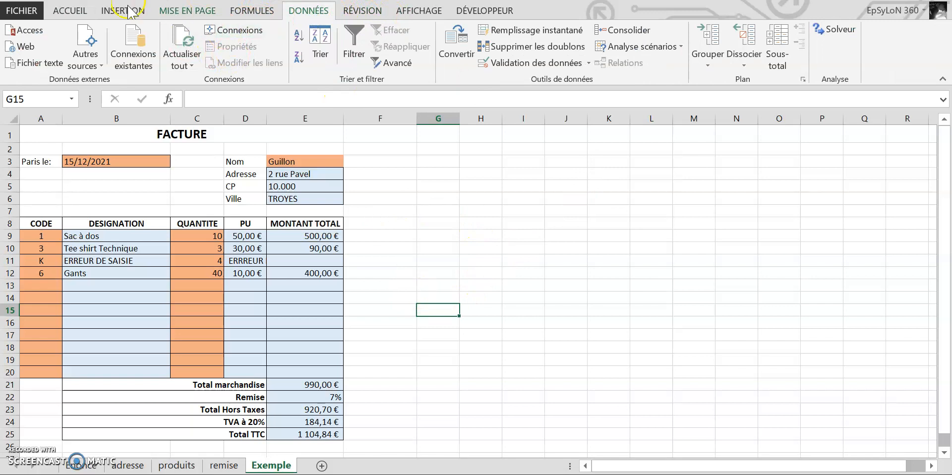
pyautogui.click(53, 11)
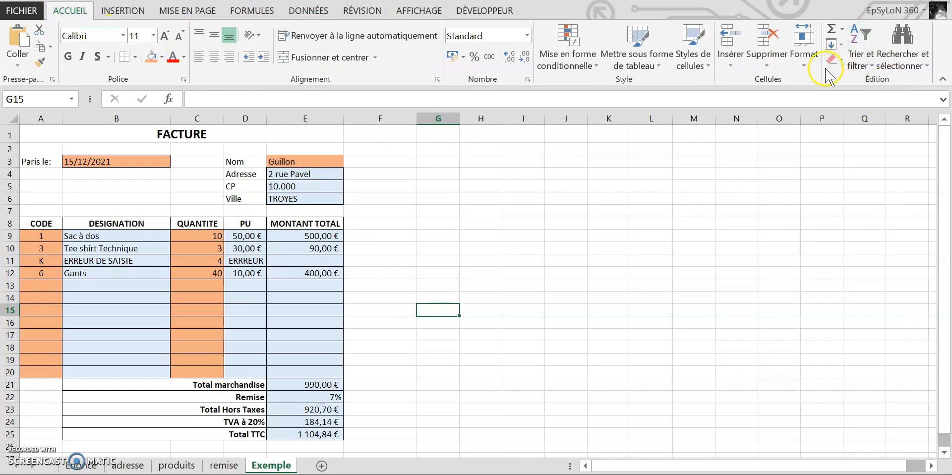
pyautogui.click(808, 77)
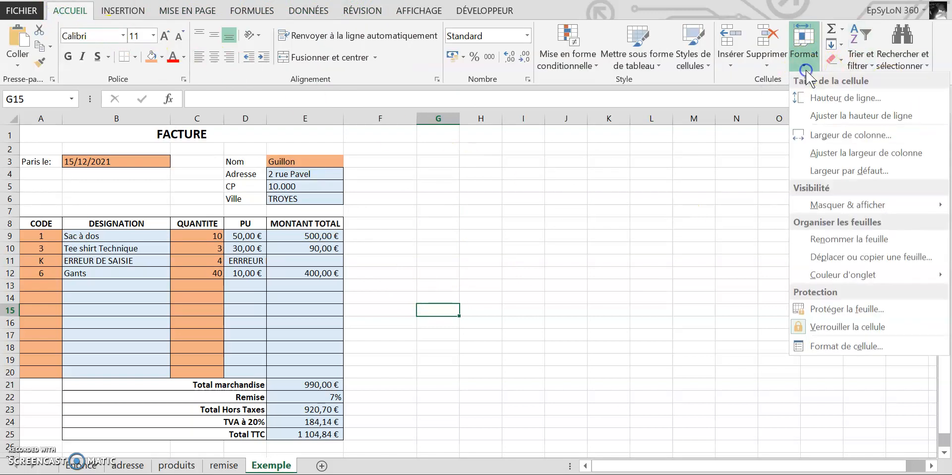
pyautogui.click(838, 313)
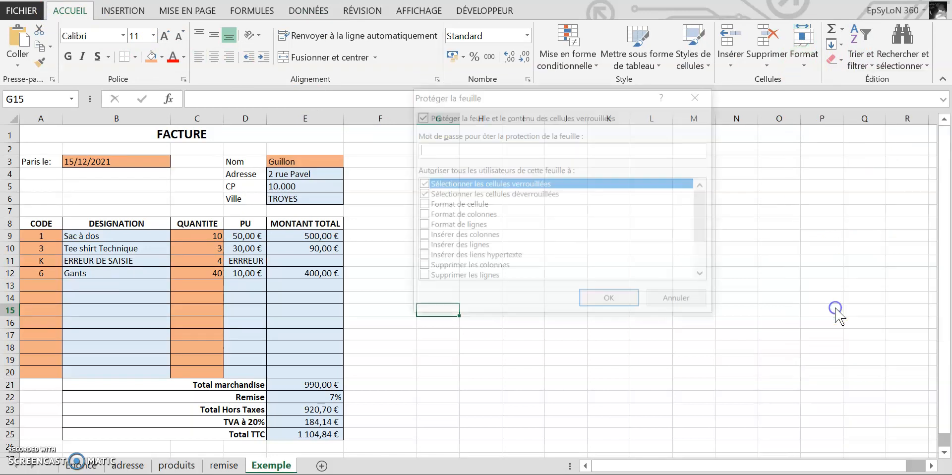
pyautogui.scroll(-2, 569, 219)
pyautogui.scroll(2, 566, 226)
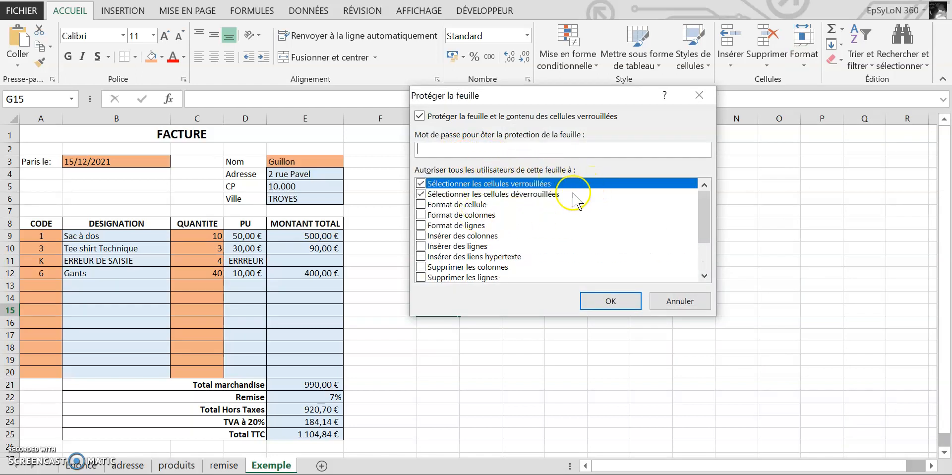
pyautogui.scroll(-2, 528, 216)
pyautogui.scroll(2, 515, 223)
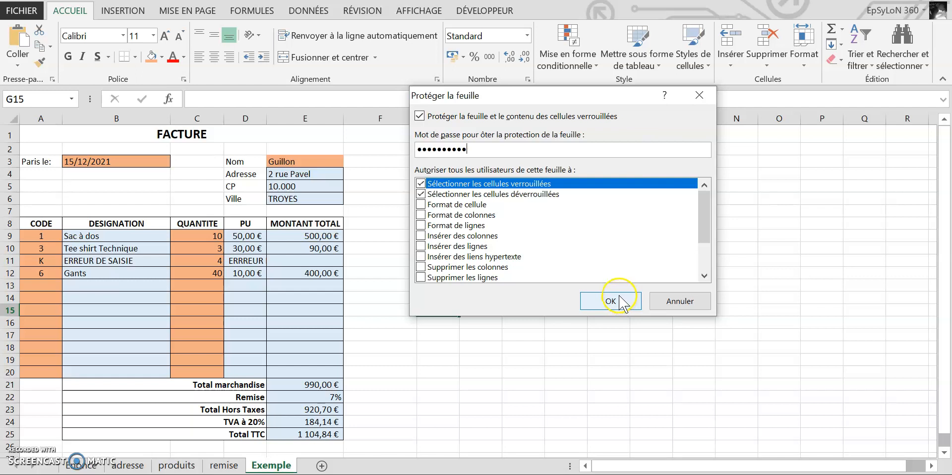
pyautogui.click(611, 300)
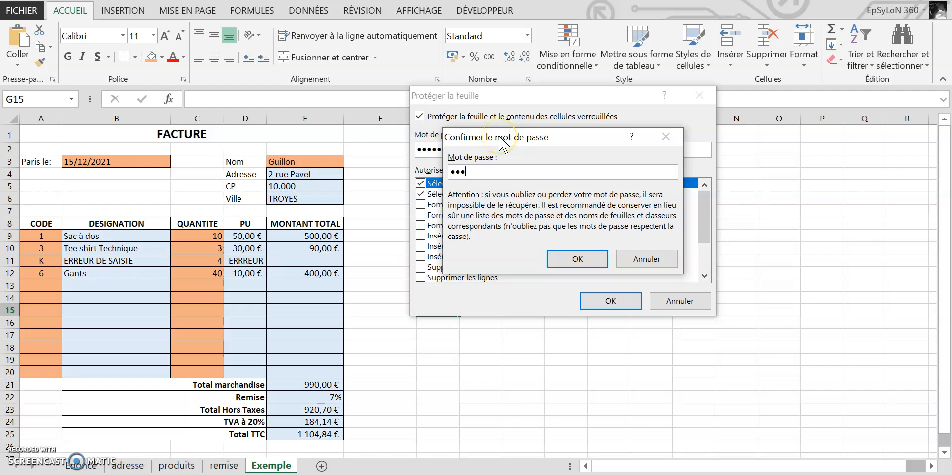
pyautogui.press('Return')
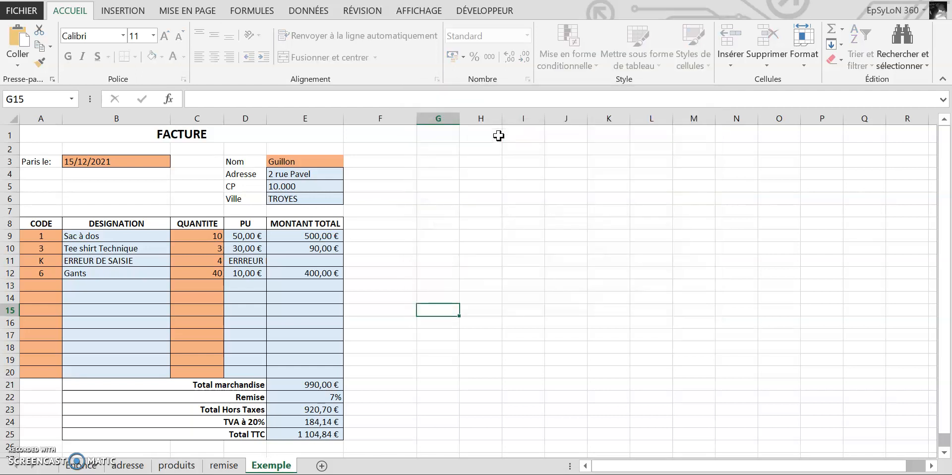
# Step: Try to edit the locked empty cell H9 and the locked MONTANT TOTAL cell E9 on the protected Exemple sheet
pyautogui.click(366, 308)
pyautogui.click(466, 236)
pyautogui.click(438, 264)
pyautogui.moveTo(487, 236)
pyautogui.mouseDown()
pyautogui.moveTo(484, 265)
pyautogui.moveTo(481, 239)
pyautogui.mouseUp()
pyautogui.click(483, 230)
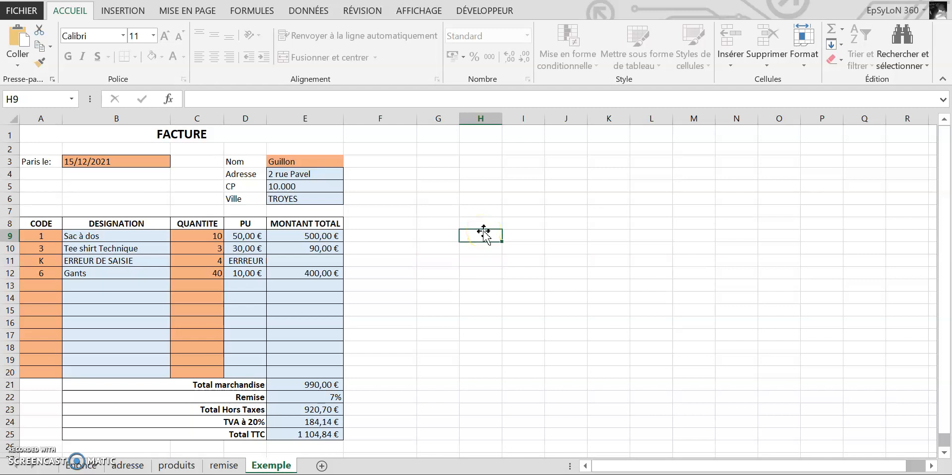
pyautogui.click(484, 231)
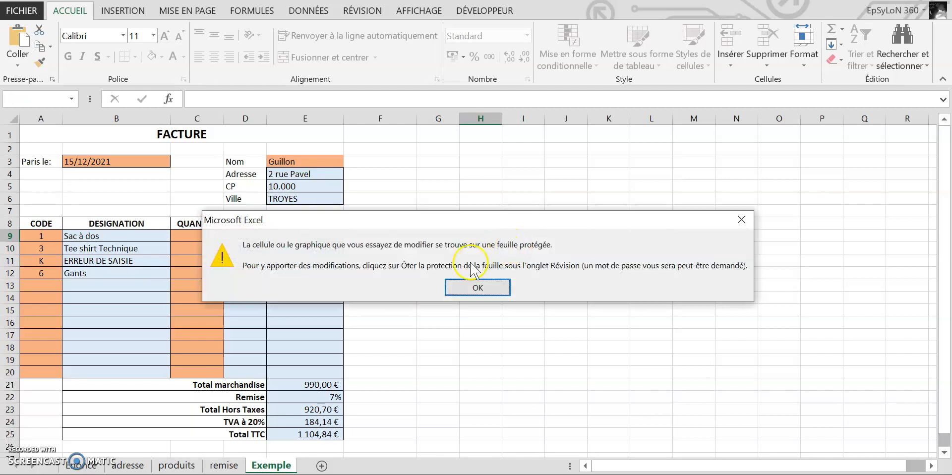
pyautogui.click(477, 290)
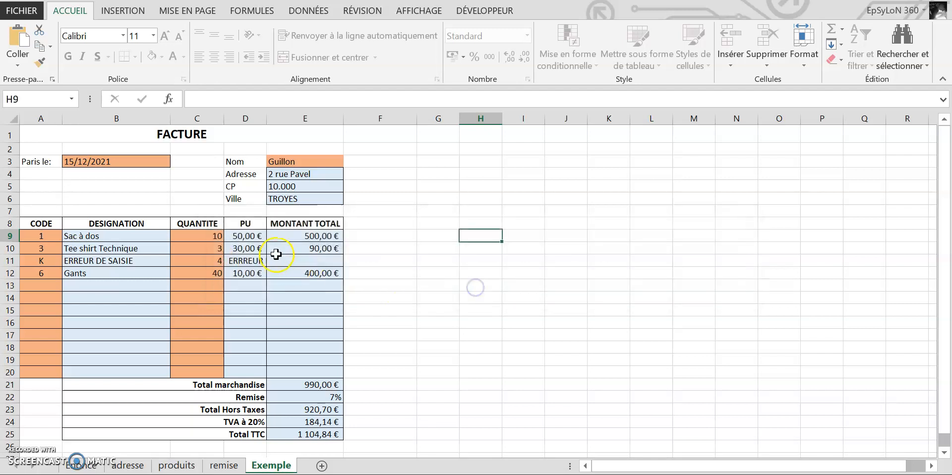
pyautogui.click(284, 237)
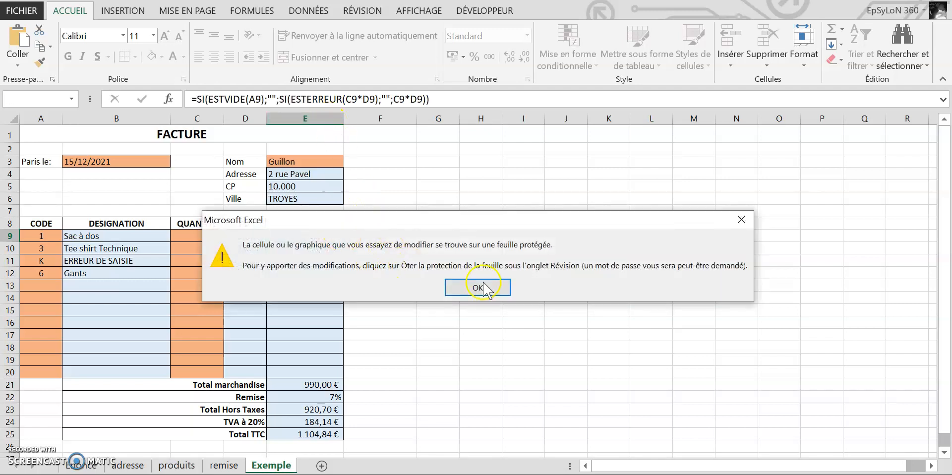
pyautogui.click(488, 286)
# Step: Test the unlocked QUANTITE cell C10 by setting it to 4, and undo the change
pyautogui.click(199, 250)
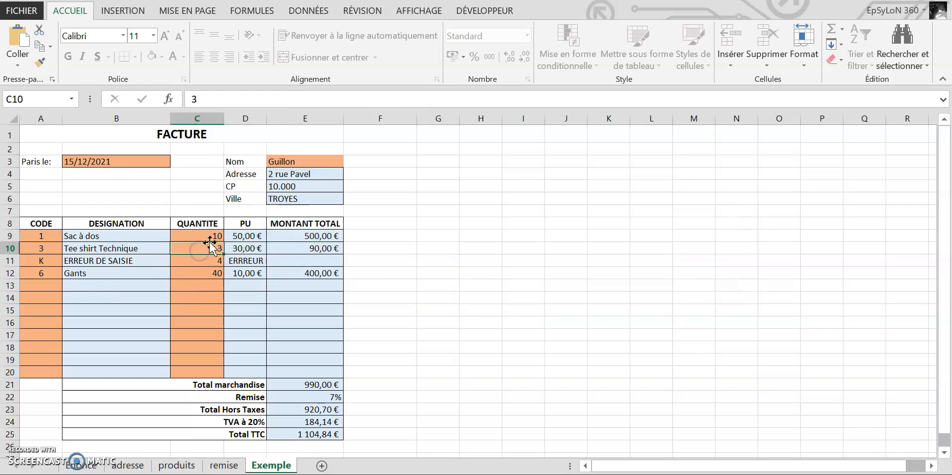
pyautogui.write("'")
pyautogui.write('4')
pyautogui.press('Return')
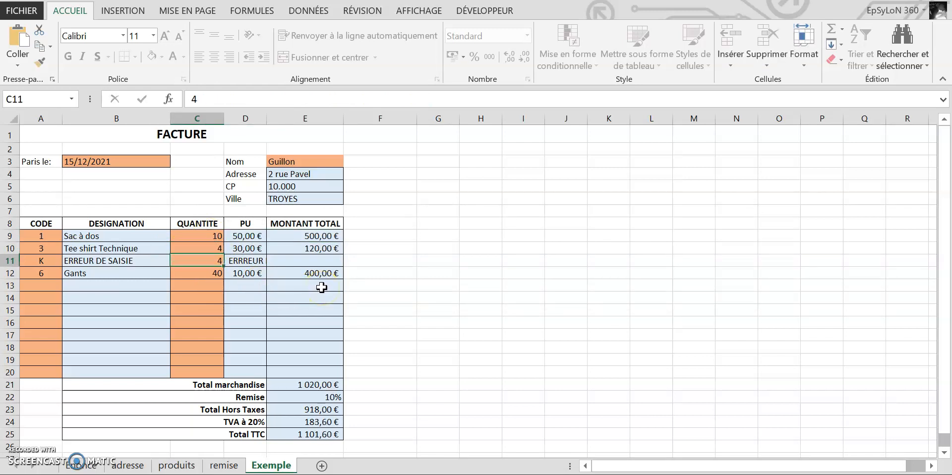
pyautogui.hotkey('ctrl', 'z')
pyautogui.click(461, 261)
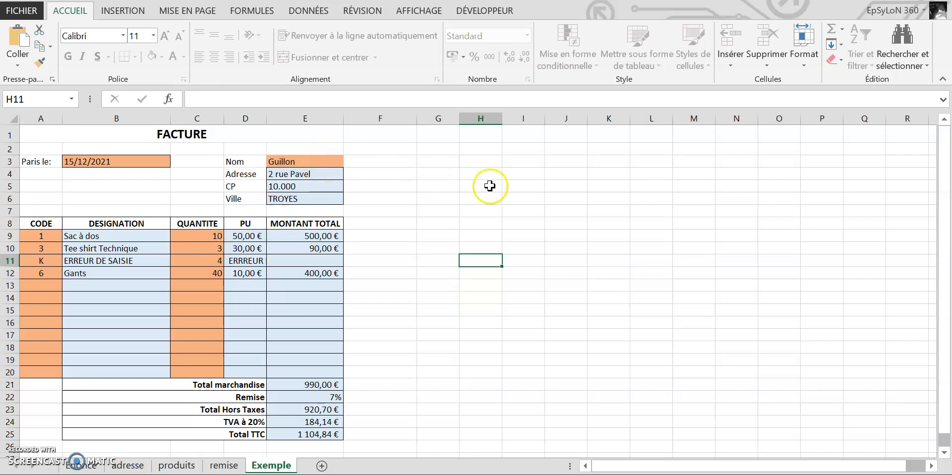
# Step: Protect the remise sheet with a password, keeping the default permissions, and confirm the password
pyautogui.click(224, 465)
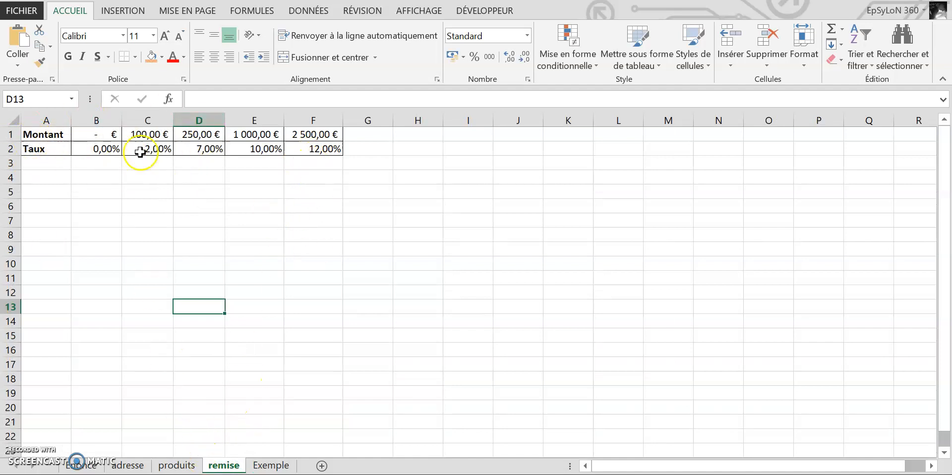
pyautogui.click(271, 465)
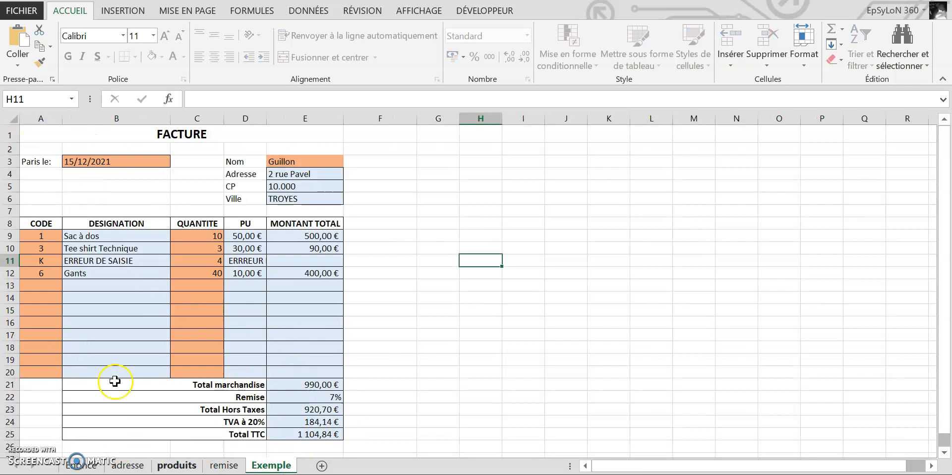
pyautogui.click(223, 466)
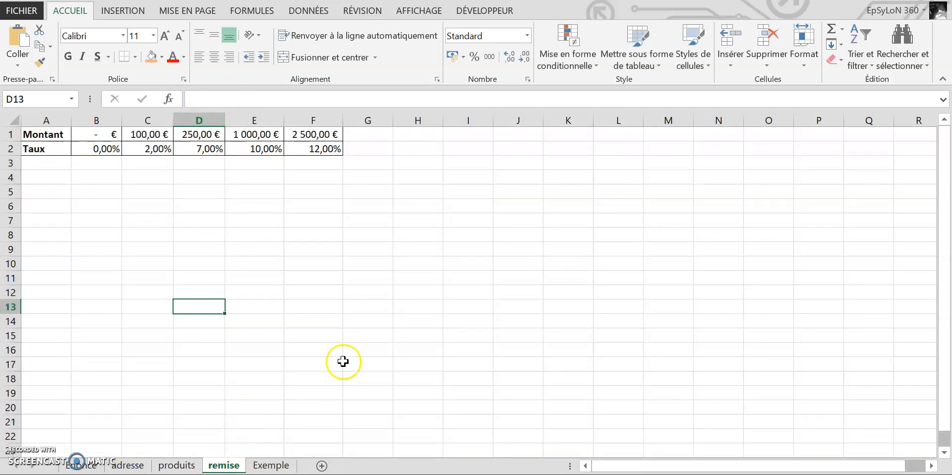
pyautogui.click(815, 72)
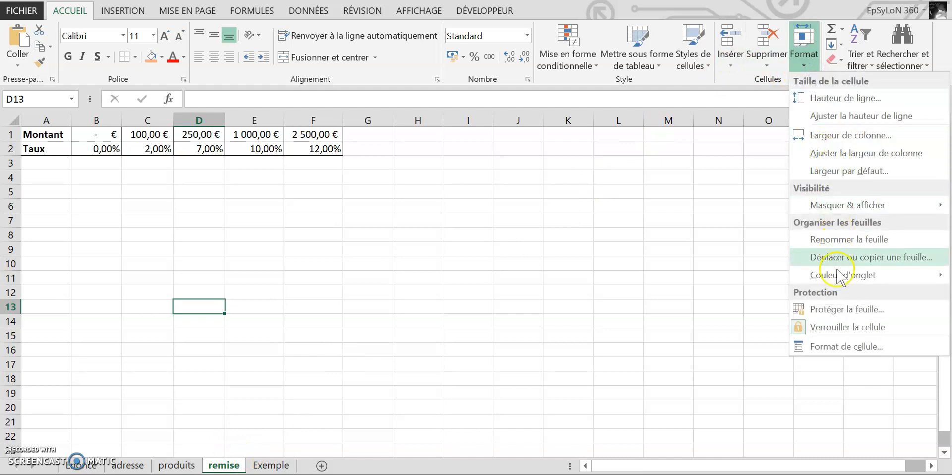
pyautogui.click(833, 310)
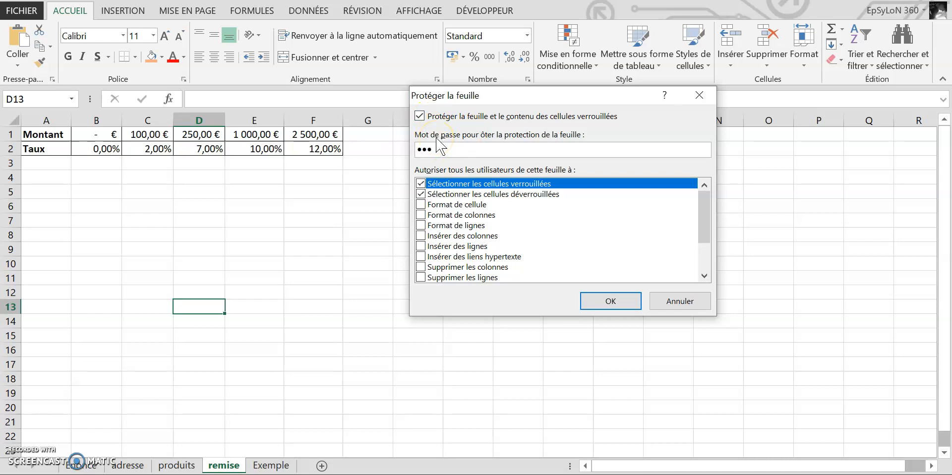
pyautogui.click(614, 300)
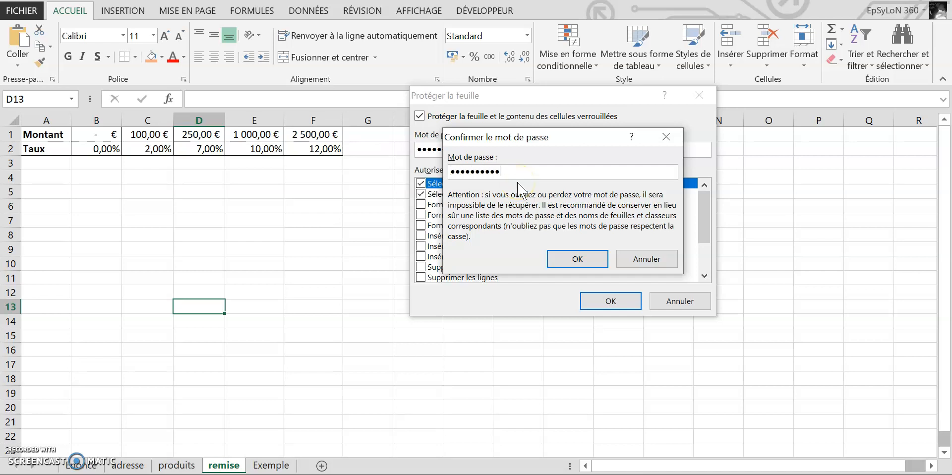
pyautogui.click(593, 262)
# Step: Examine the discount table A1:F2 on the protected remise sheet and the price and quantity cells on the Exemple sheet
pyautogui.click(362, 233)
pyautogui.click(240, 180)
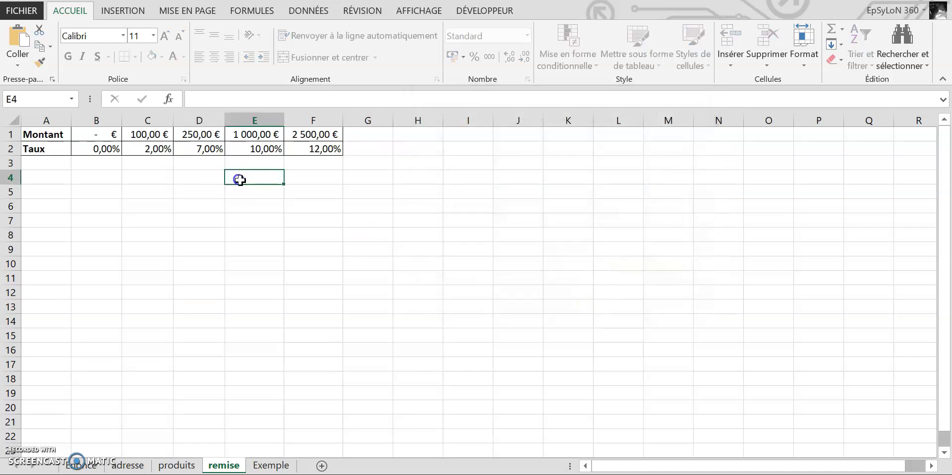
pyautogui.click(485, 290)
pyautogui.moveTo(146, 167); pyautogui.dragTo(627, 365)
pyautogui.click(729, 349)
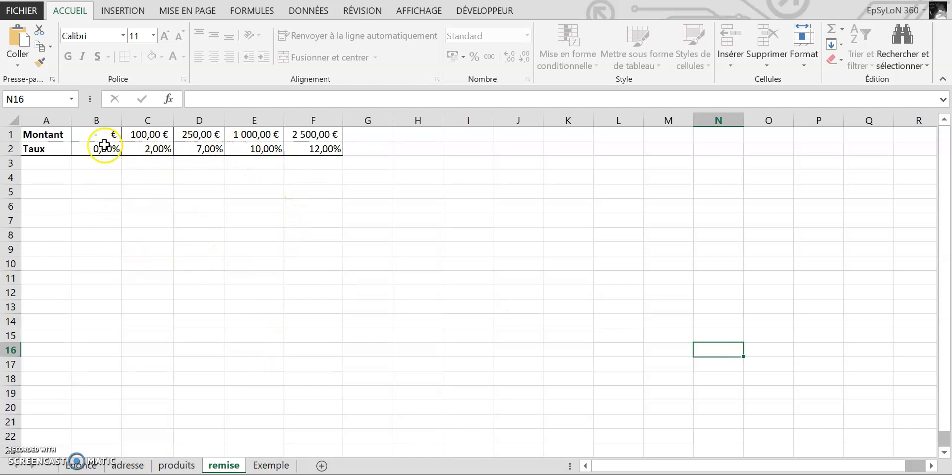
pyautogui.click(271, 465)
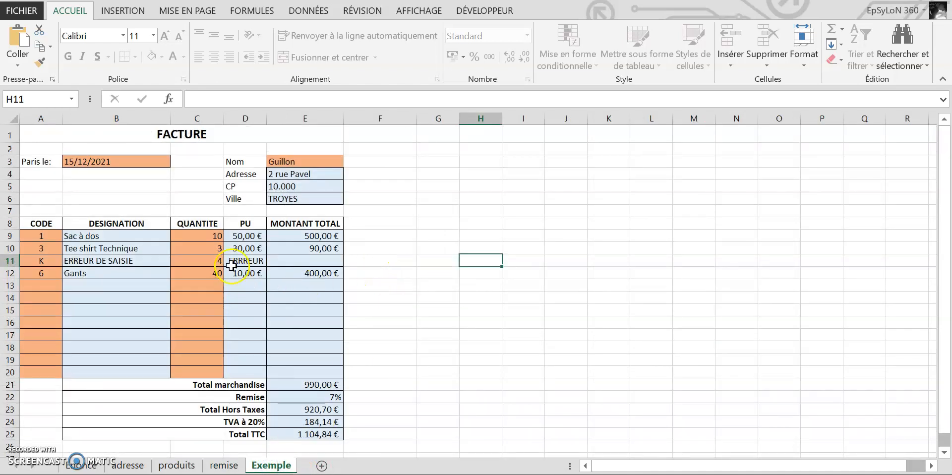
pyautogui.moveTo(239, 237); pyautogui.dragTo(210, 264)
pyautogui.click(223, 466)
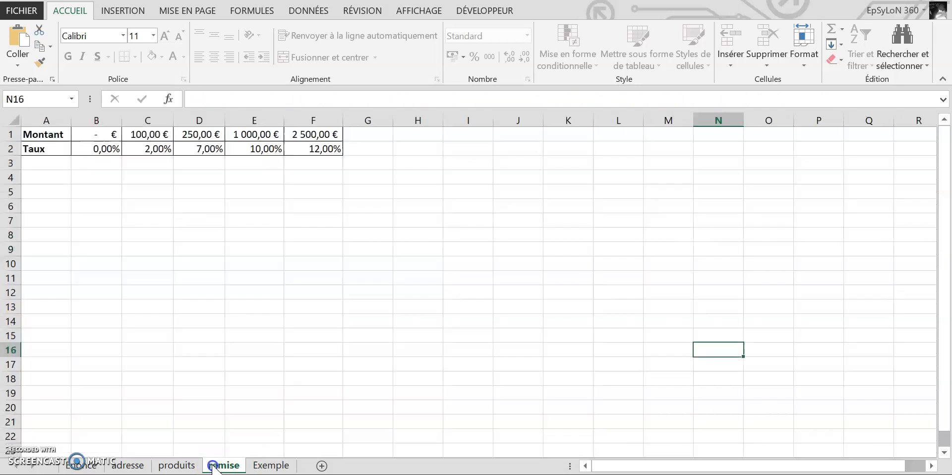
pyautogui.click(56, 137)
pyautogui.moveTo(55, 136); pyautogui.dragTo(341, 154)
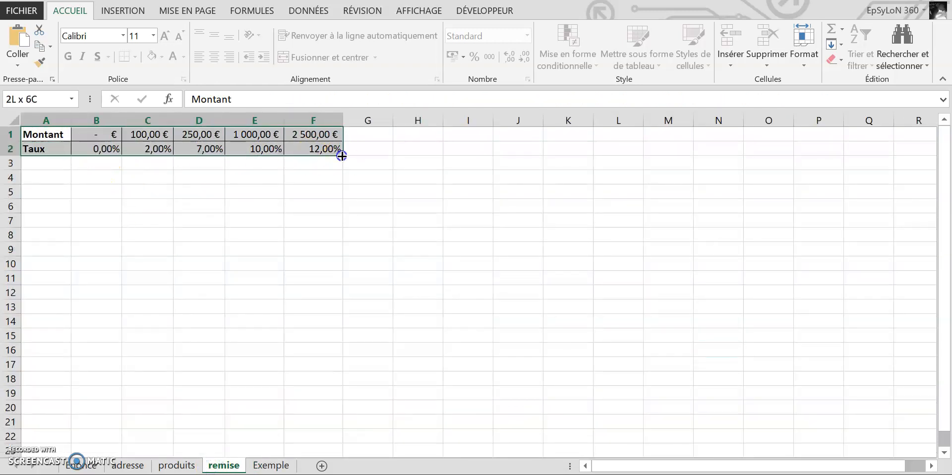
pyautogui.click(299, 189)
pyautogui.click(180, 466)
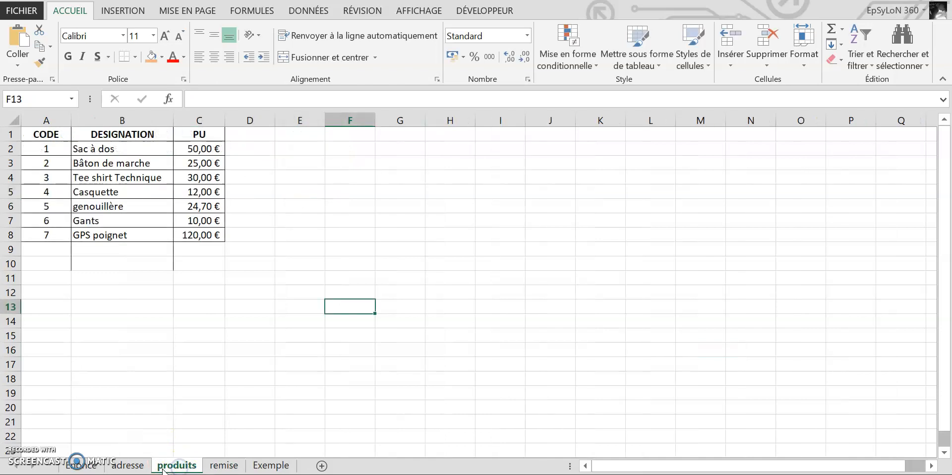
pyautogui.rightClick(179, 465)
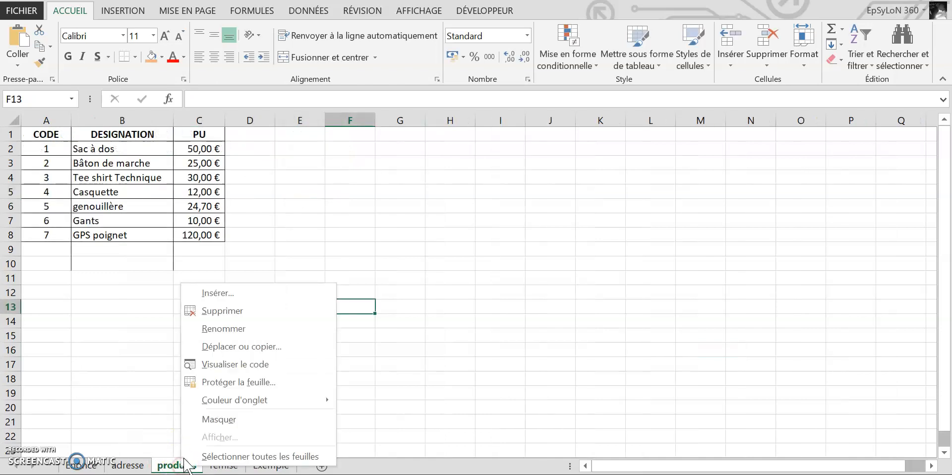
pyautogui.click(259, 385)
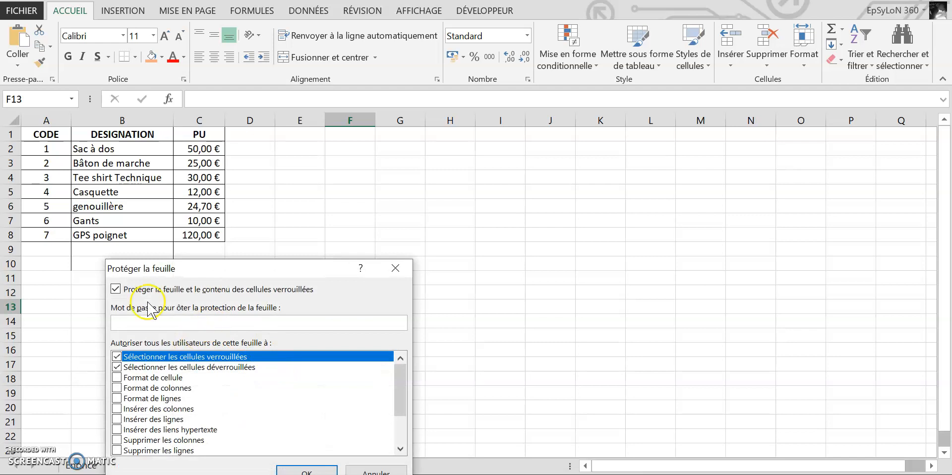
pyautogui.click(372, 471)
pyautogui.click(416, 250)
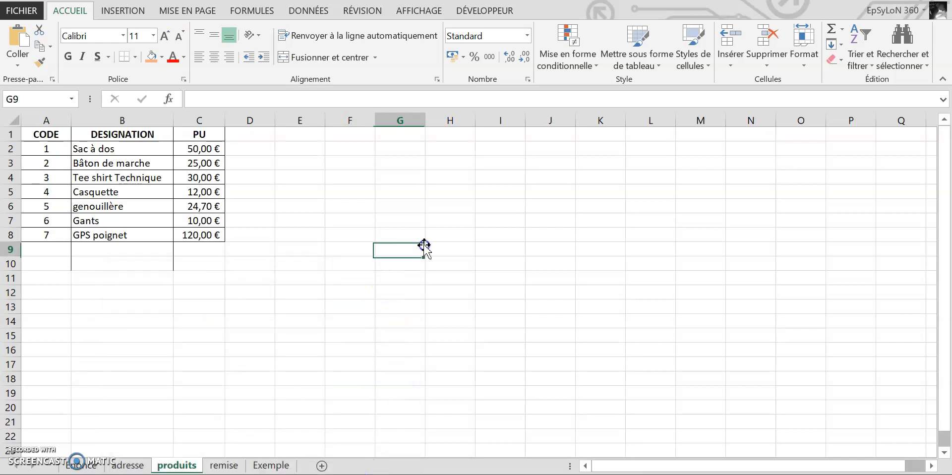
pyautogui.click(365, 229)
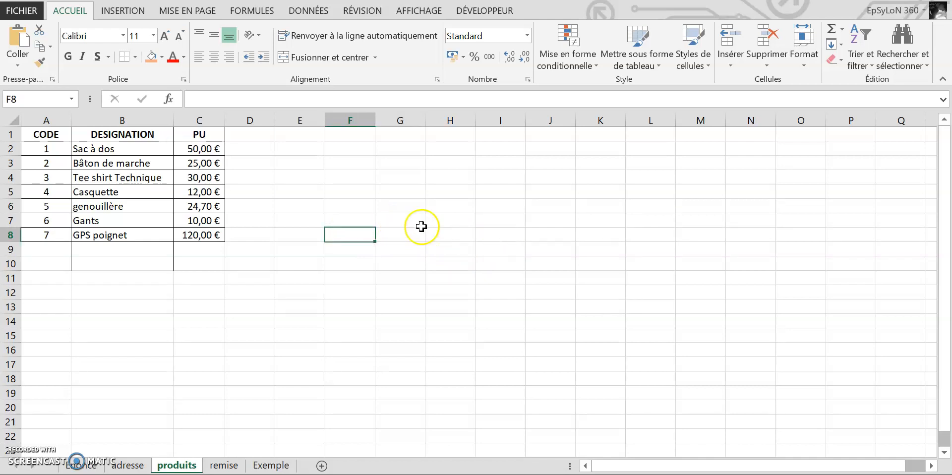
# Step: Encrypt the workbook with an opening password, confirm the password, and return to the produits sheet
pyautogui.click(21, 11)
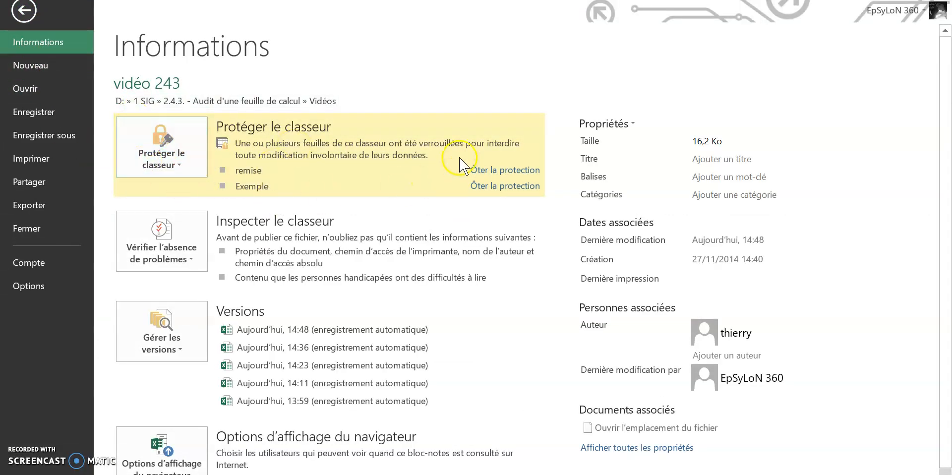
pyautogui.click(200, 160)
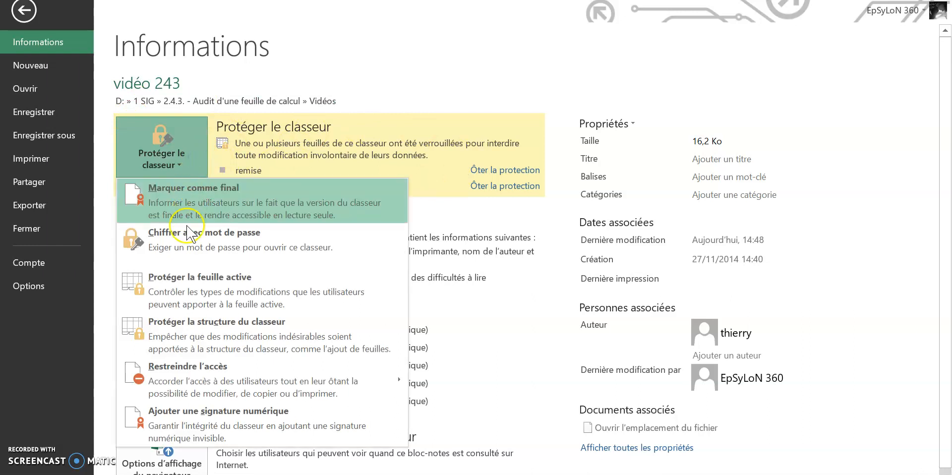
pyautogui.click(204, 259)
pyautogui.click(398, 213)
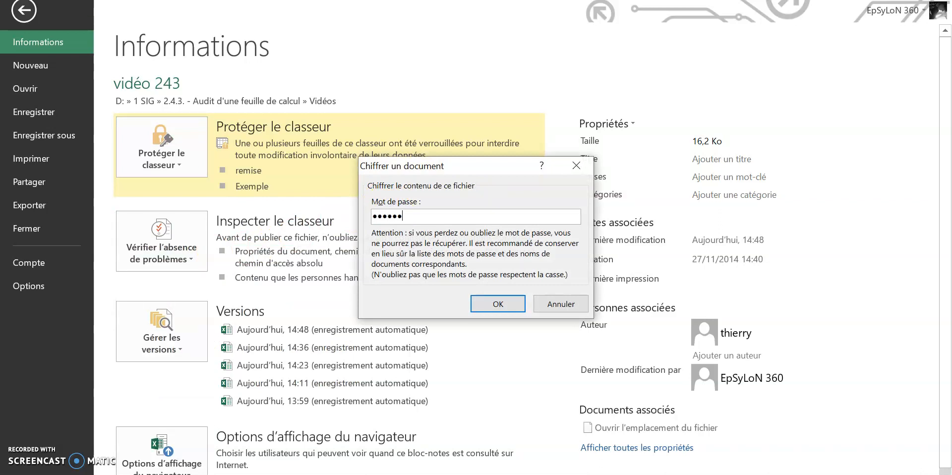
pyautogui.click(498, 304)
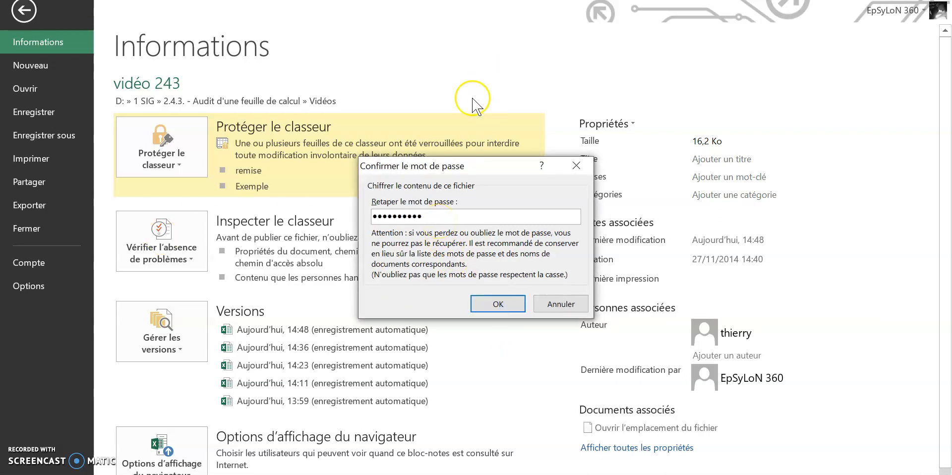
pyautogui.click(498, 304)
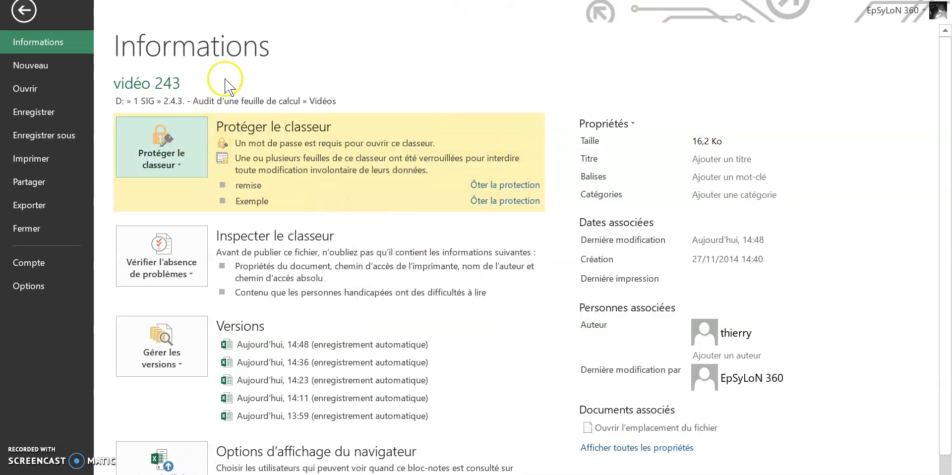
pyautogui.click(30, 15)
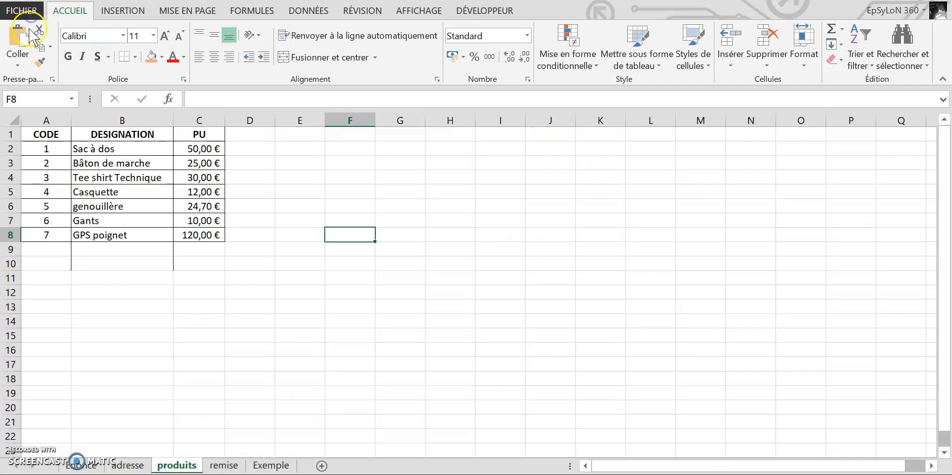
# Step: Close the workbook with its changes saved, and reopen vidéo 243 from the Vidéos folder by entering its opening password
pyautogui.click(386, 214)
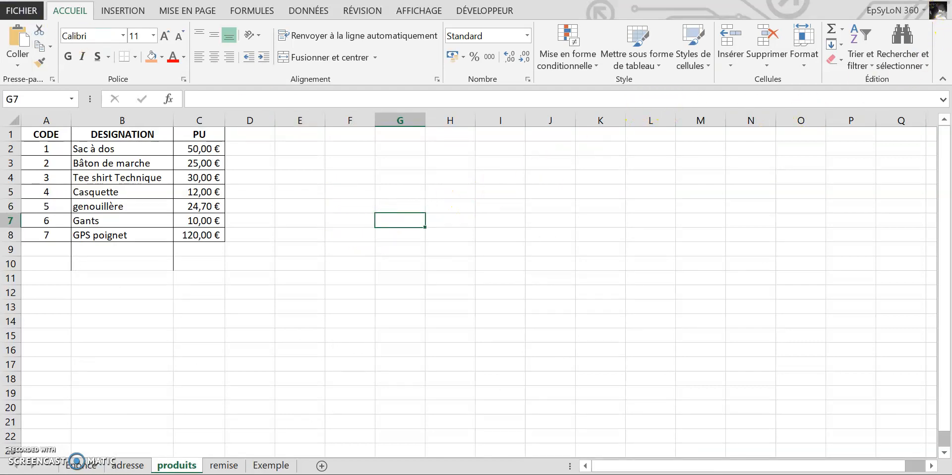
pyautogui.click(939, 6)
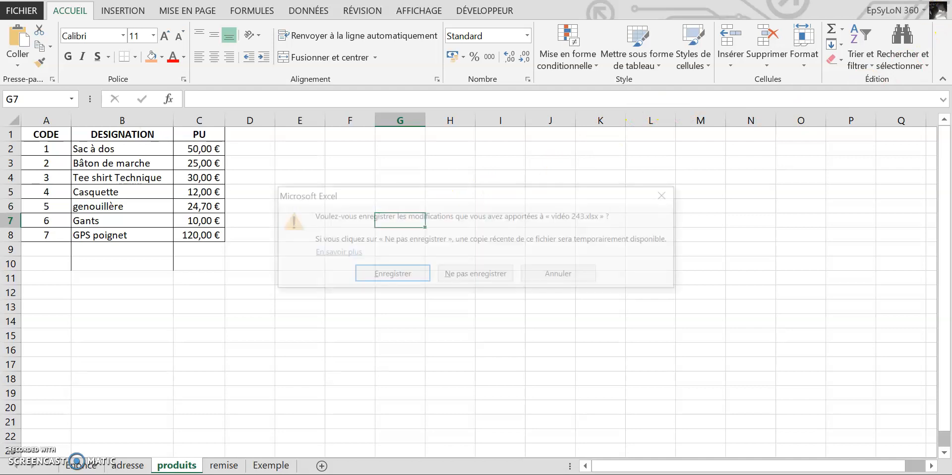
pyautogui.click(392, 274)
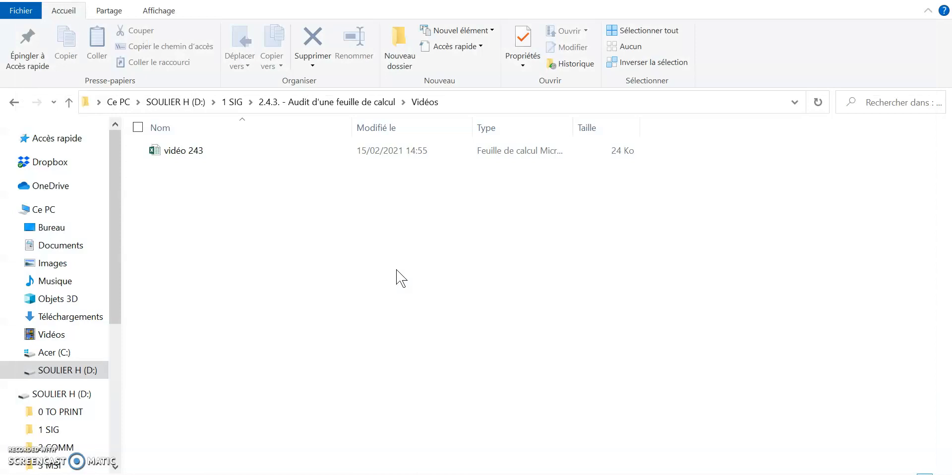
pyautogui.doubleClick(179, 151)
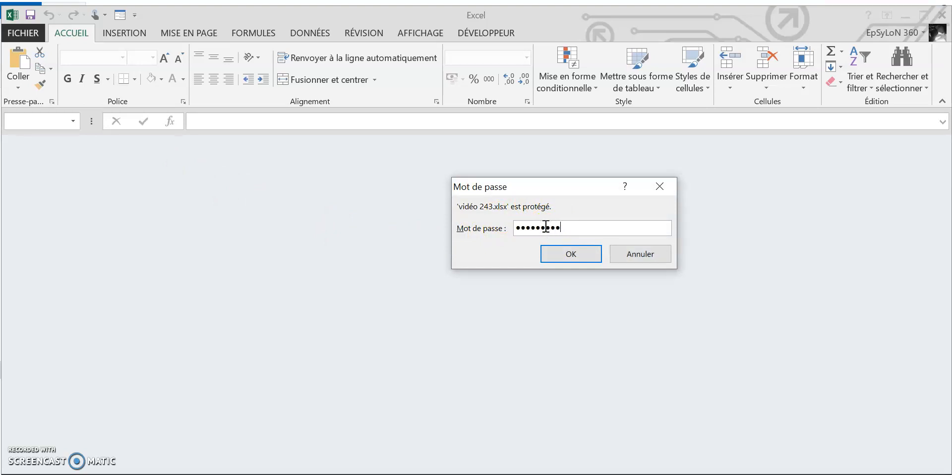
pyautogui.click(570, 254)
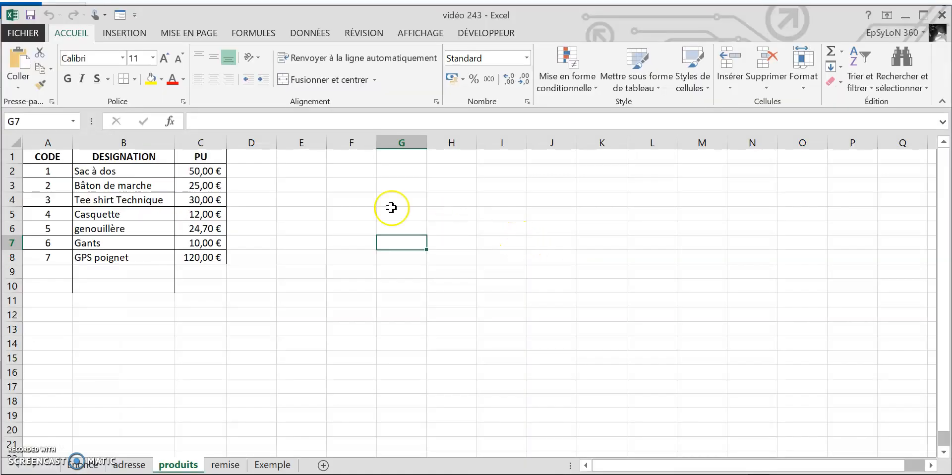
# Step: Examine the QUANTITE and PU cells of the invoice on the Exemple sheet and the discount table on the remise sheet
pyautogui.click(221, 465)
pyautogui.click(261, 466)
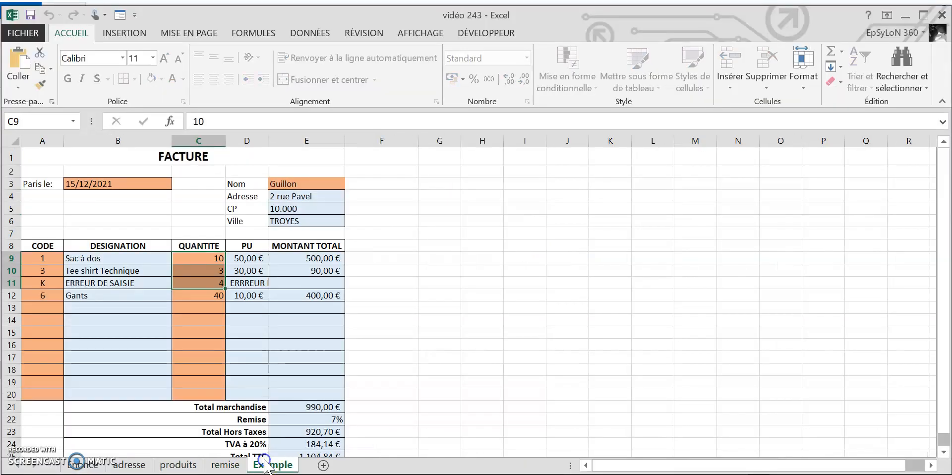
pyautogui.click(436, 233)
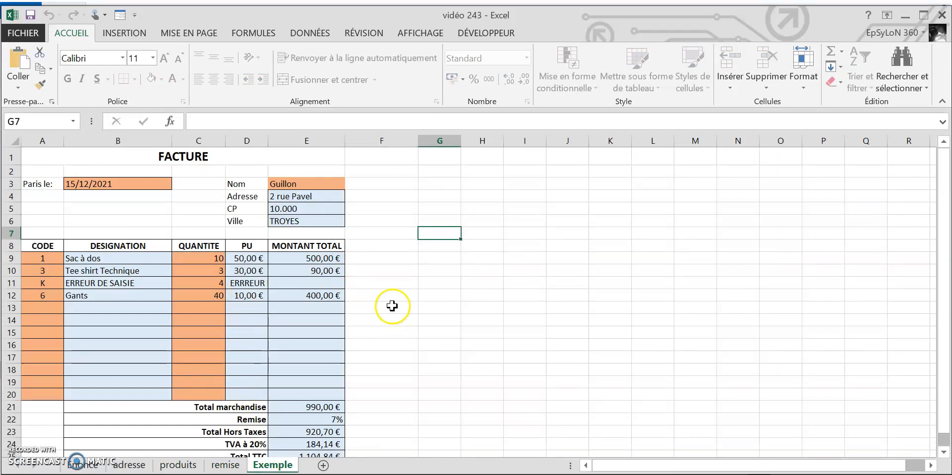
pyautogui.click(422, 295)
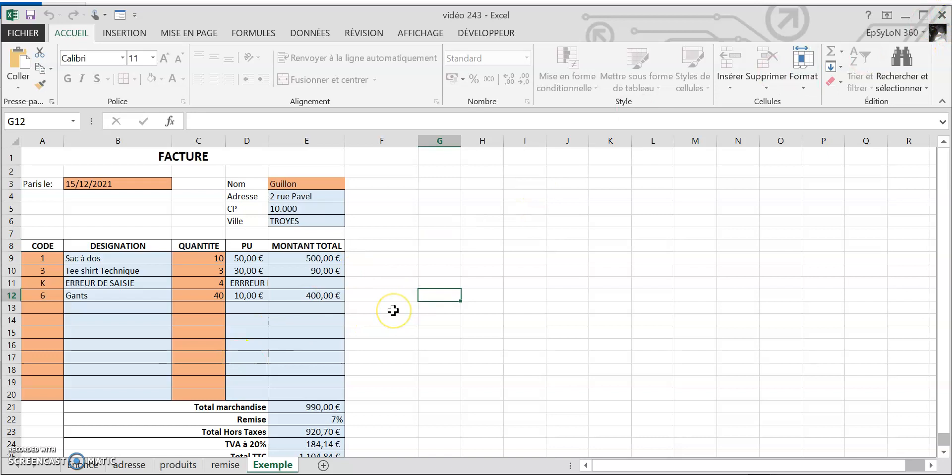
pyautogui.click(327, 321)
pyautogui.moveTo(191, 257); pyautogui.dragTo(197, 305)
pyautogui.moveTo(246, 258); pyautogui.dragTo(248, 309)
pyautogui.click(225, 465)
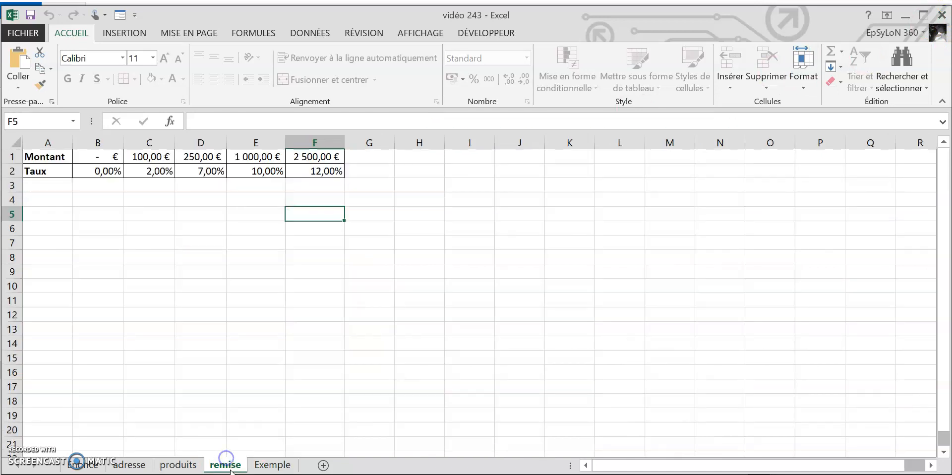